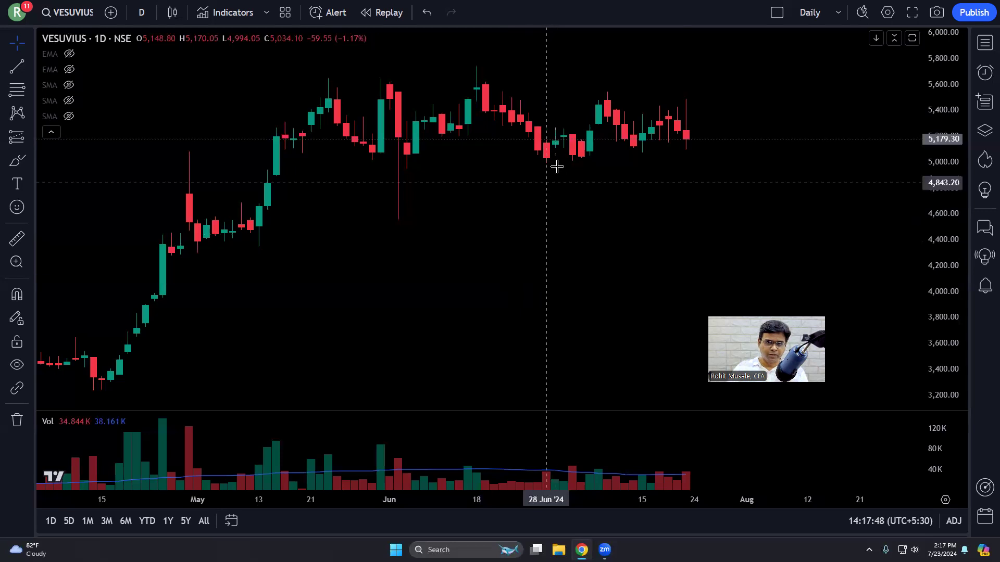
pyautogui.click(68, 86)
pyautogui.click(68, 100)
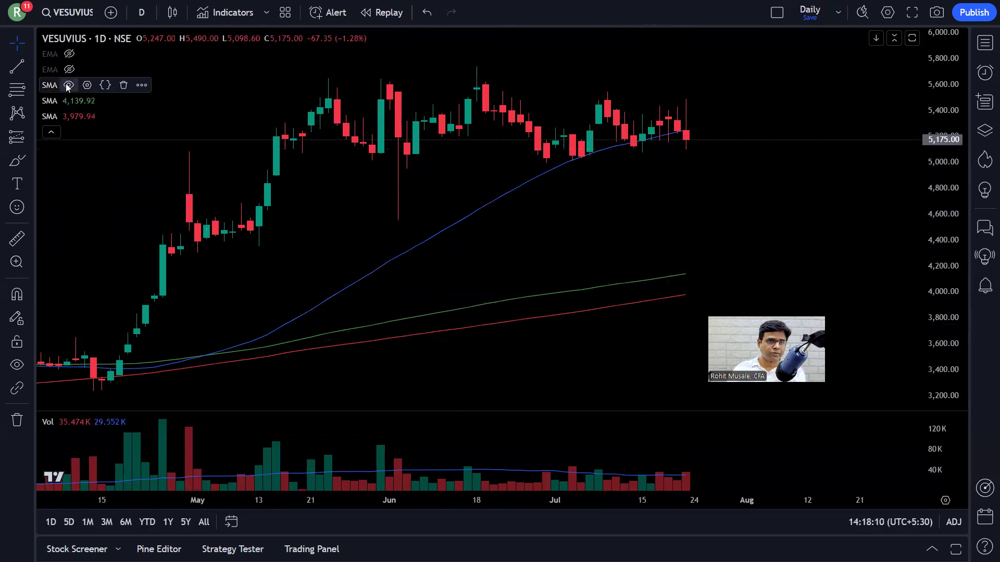
pyautogui.click(68, 86)
pyautogui.click(66, 101)
pyautogui.click(68, 117)
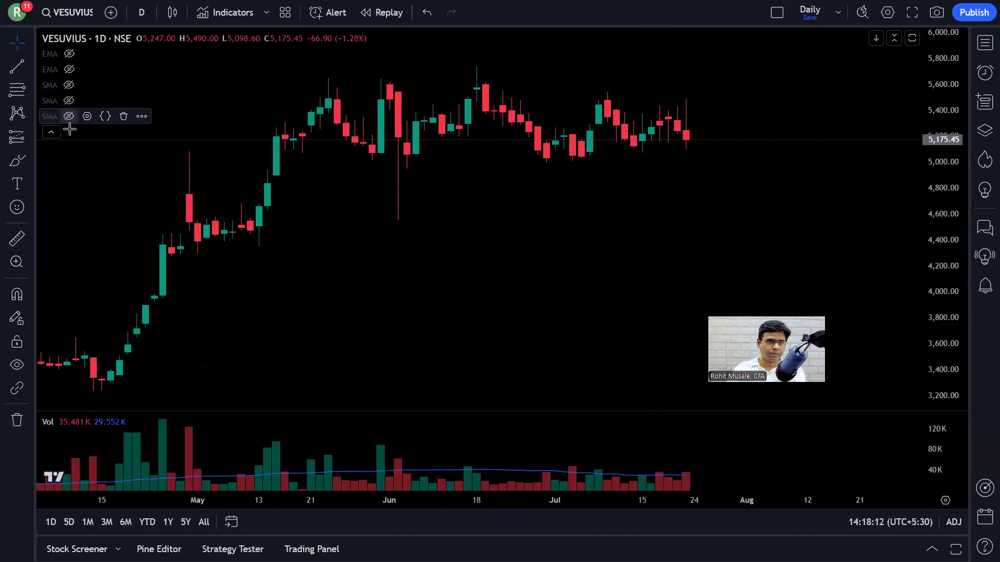
pyautogui.click(30, 158)
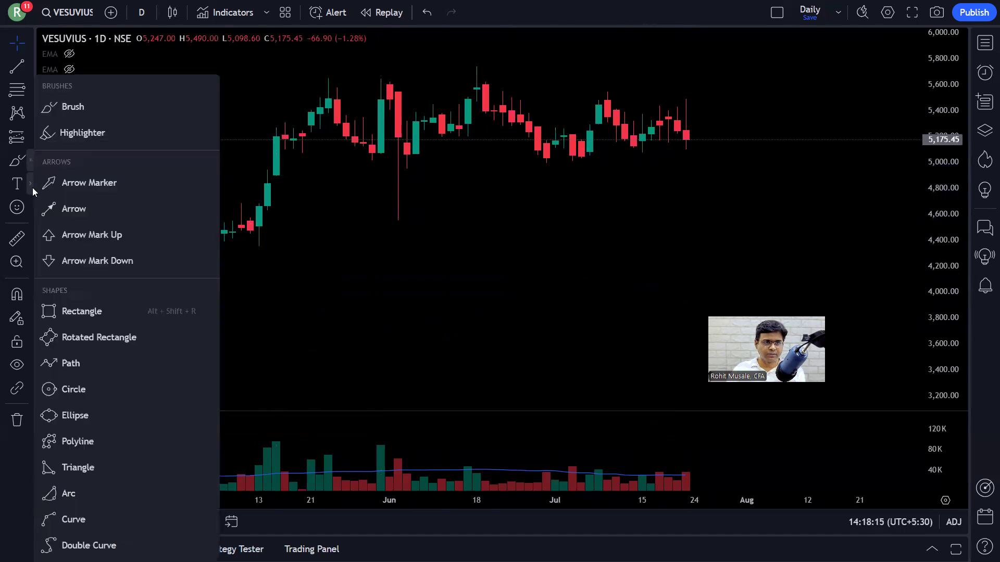
# Draw a path linking the VESUVIUS swing highs and lows from the 18 Jun peak to late July.
pyautogui.click(104, 370)
pyautogui.click(476, 68)
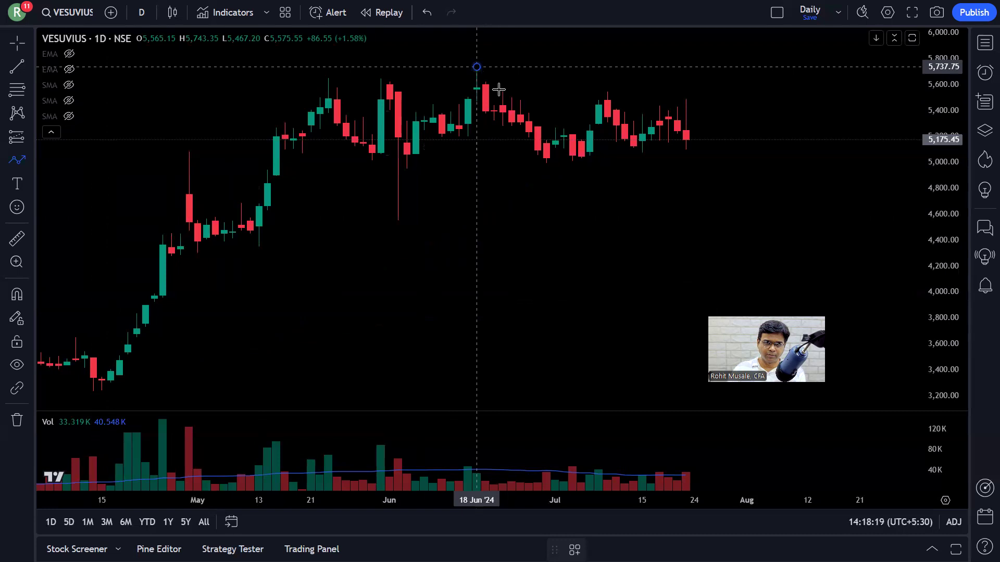
pyautogui.click(546, 165)
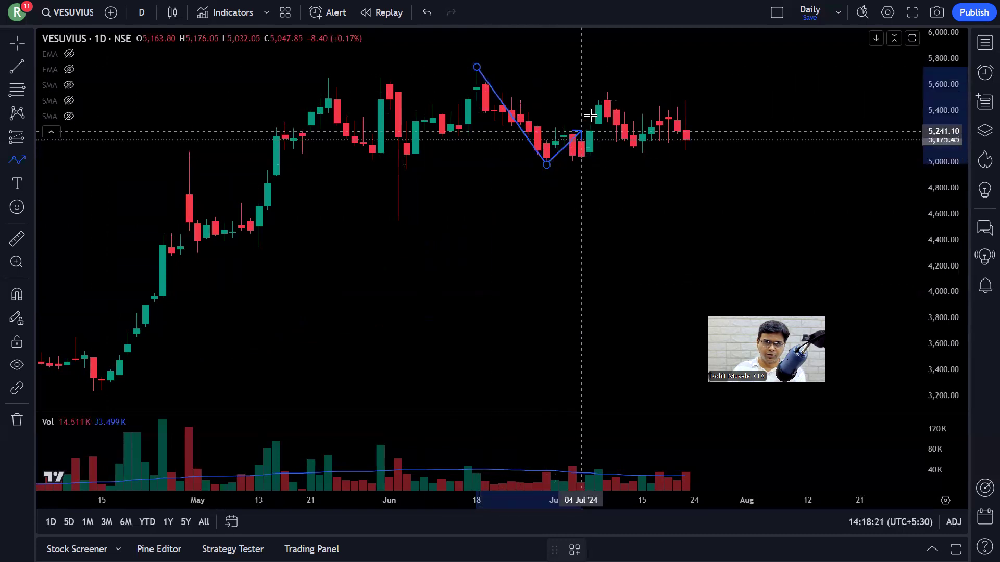
pyautogui.click(606, 90)
pyautogui.click(642, 153)
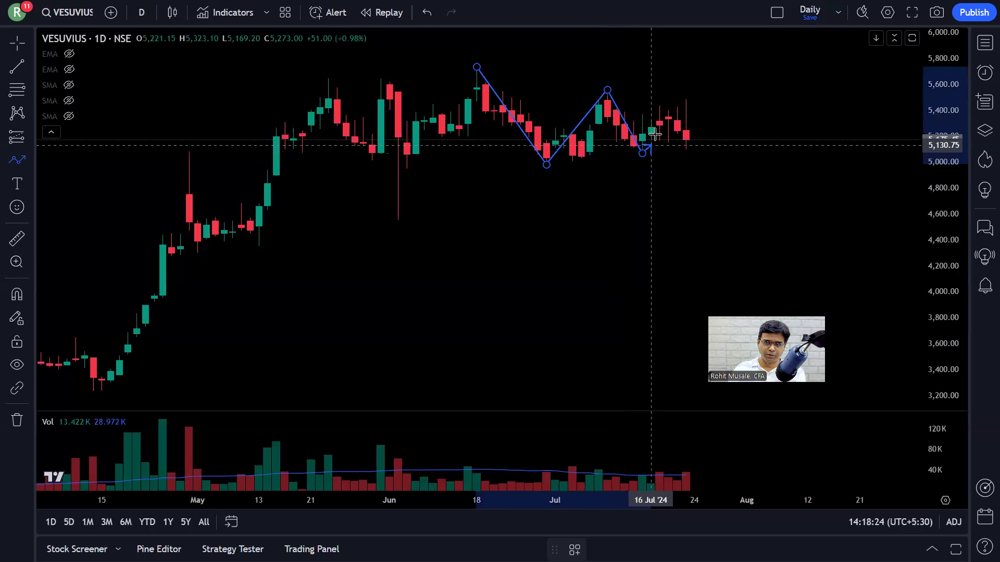
pyautogui.click(660, 105)
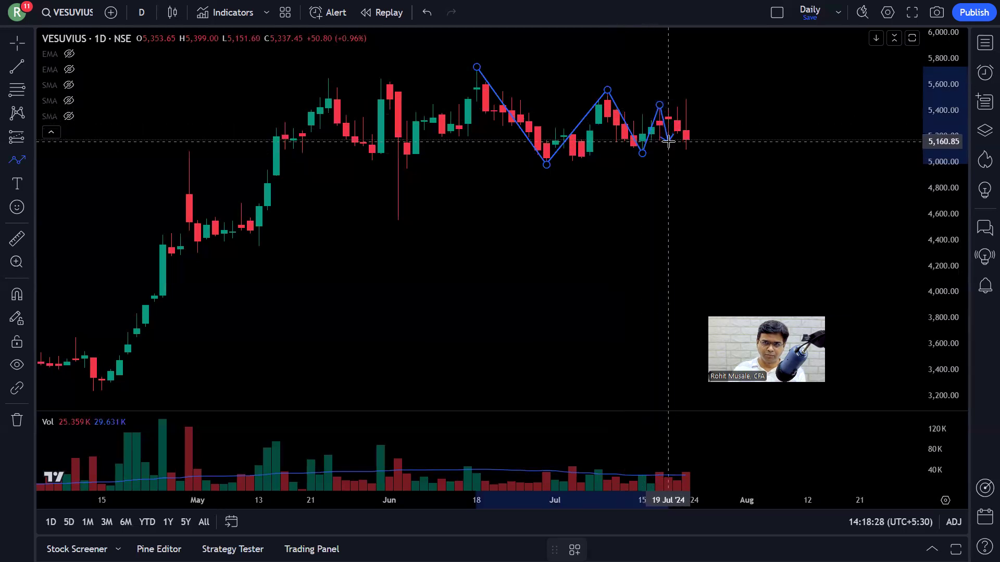
pyautogui.click(669, 141)
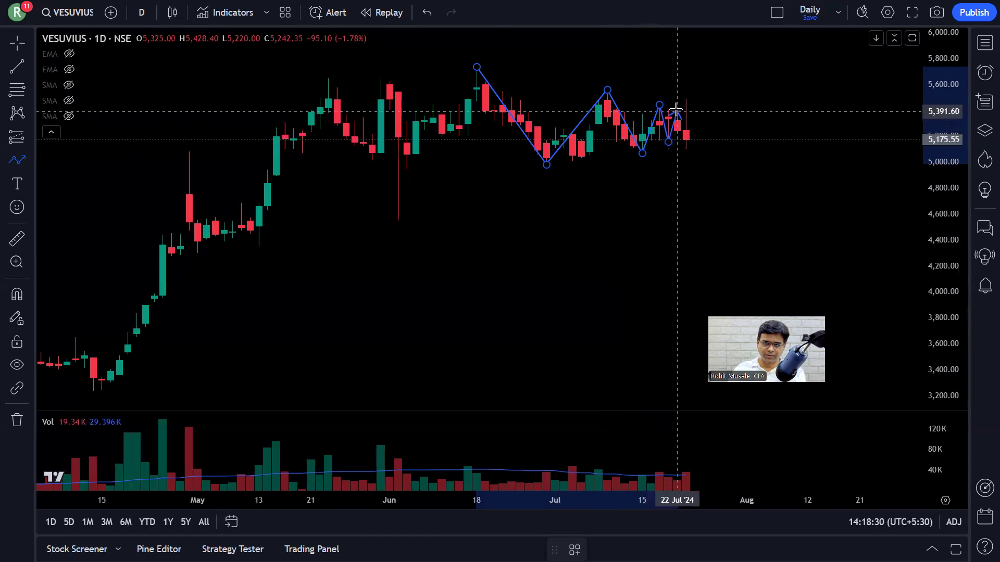
pyautogui.doubleClick(677, 107)
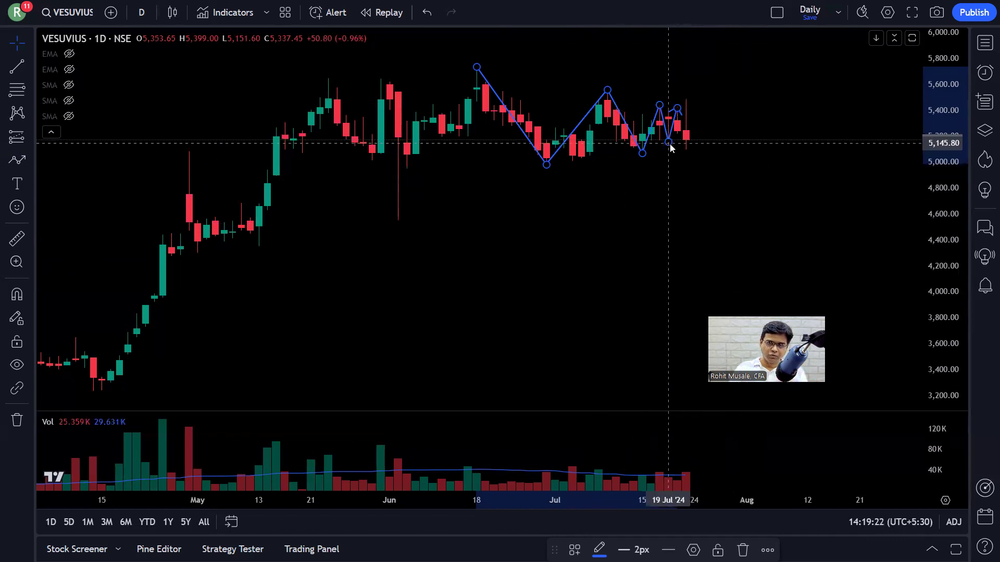
# Delete the zigzag path and add a yellow horizontal line at 5,441.75.
pyautogui.press('Delete')
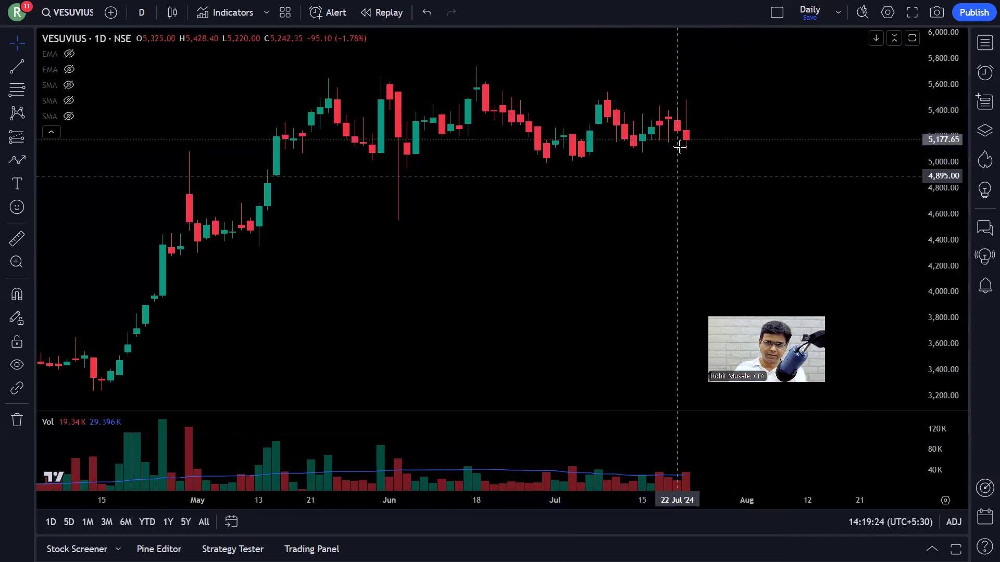
pyautogui.hotkey('alt', 'h')
pyautogui.doubleClick(675, 109)
pyautogui.click(442, 275)
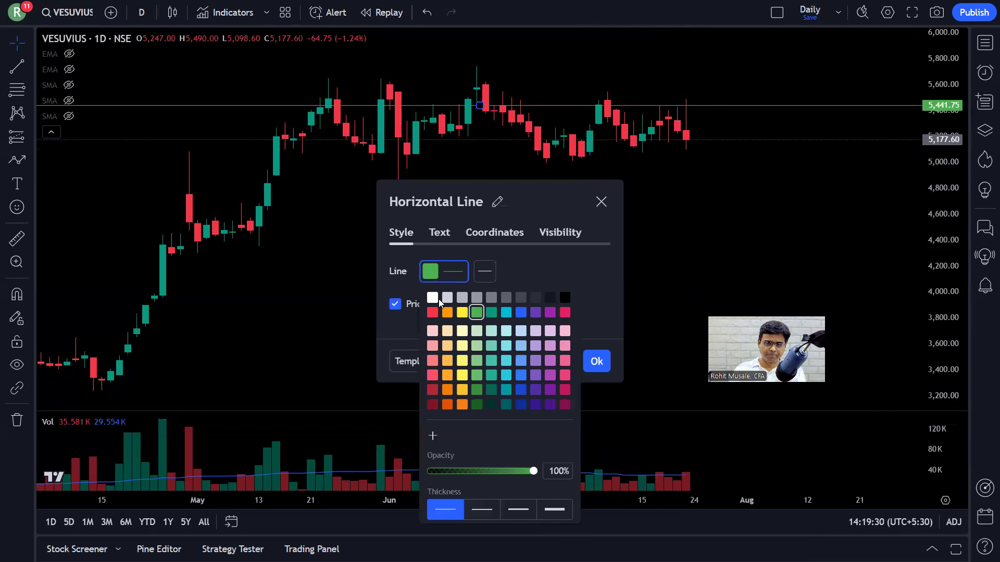
pyautogui.click(462, 312)
pyautogui.click(596, 362)
pyautogui.click(597, 361)
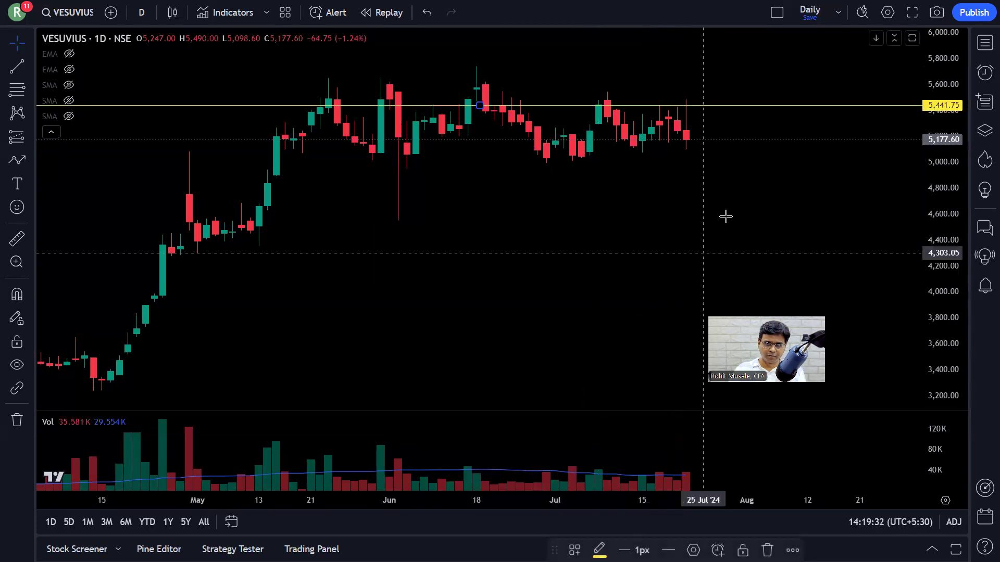
pyautogui.moveTo(687, 218); pyautogui.dragTo(599, 223)
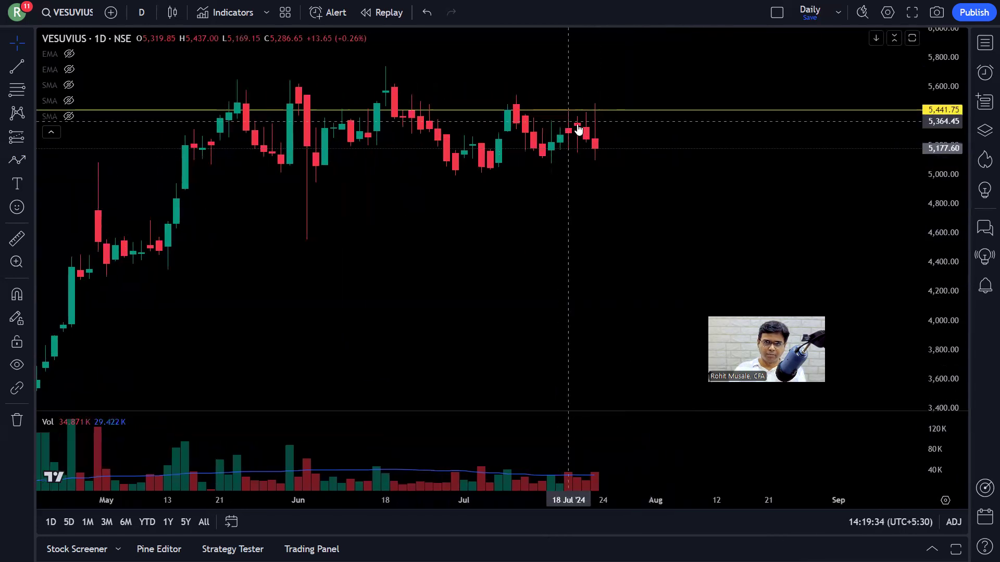
# Start bar replay from 23 Jul and draw an info line from resistance down near 5,170.
pyautogui.click(383, 13)
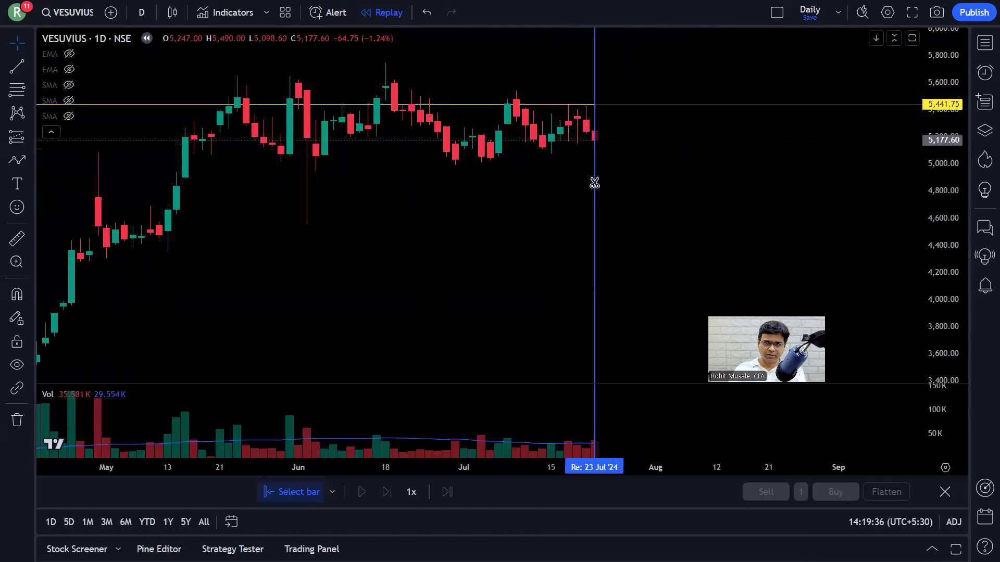
pyautogui.click(606, 195)
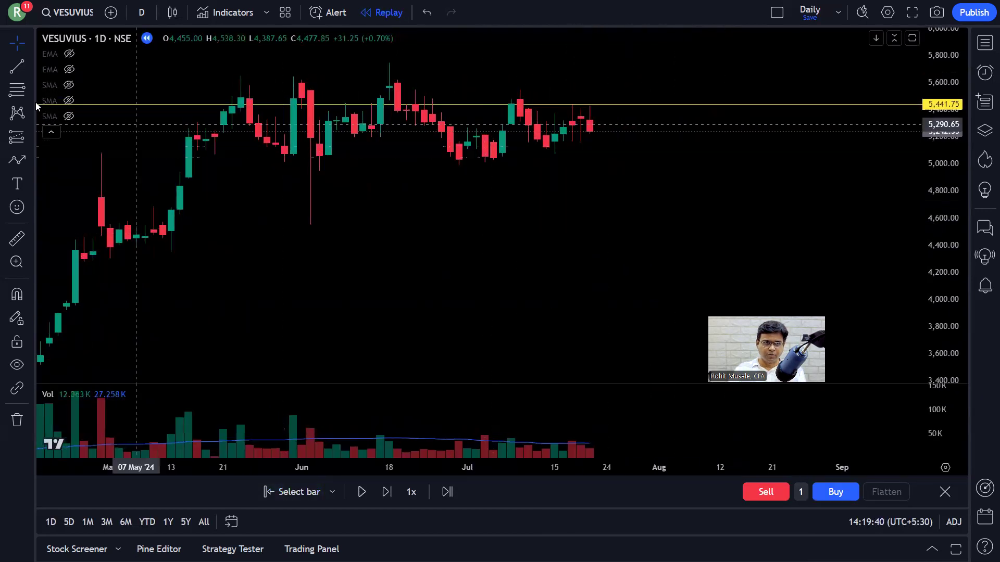
pyautogui.click(30, 68)
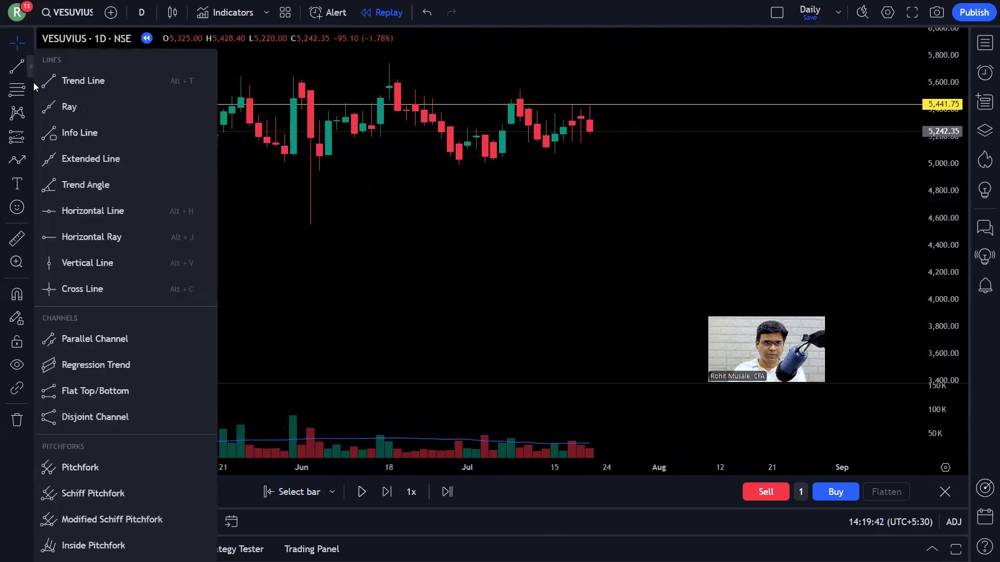
pyautogui.click(66, 132)
pyautogui.click(712, 104)
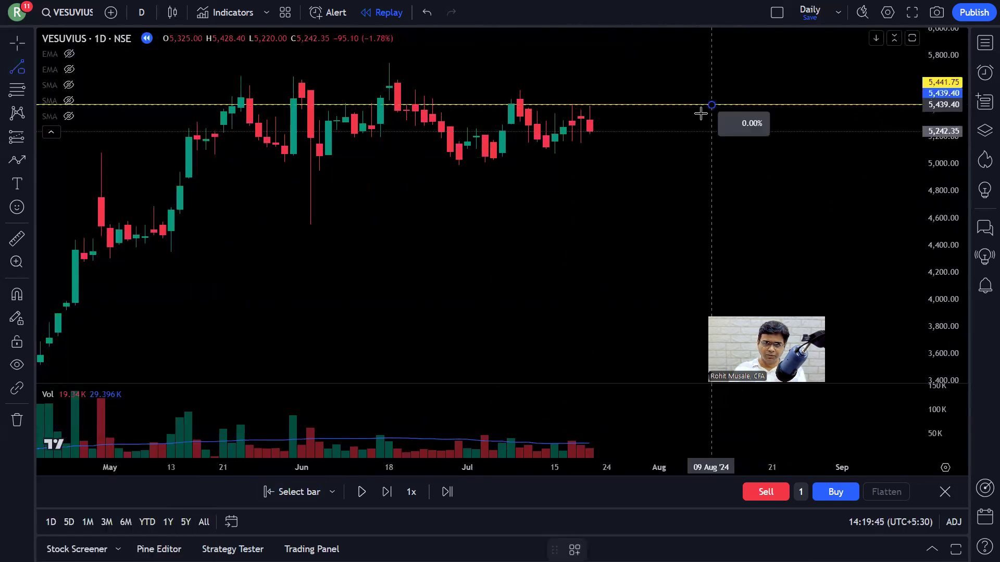
pyautogui.click(676, 141)
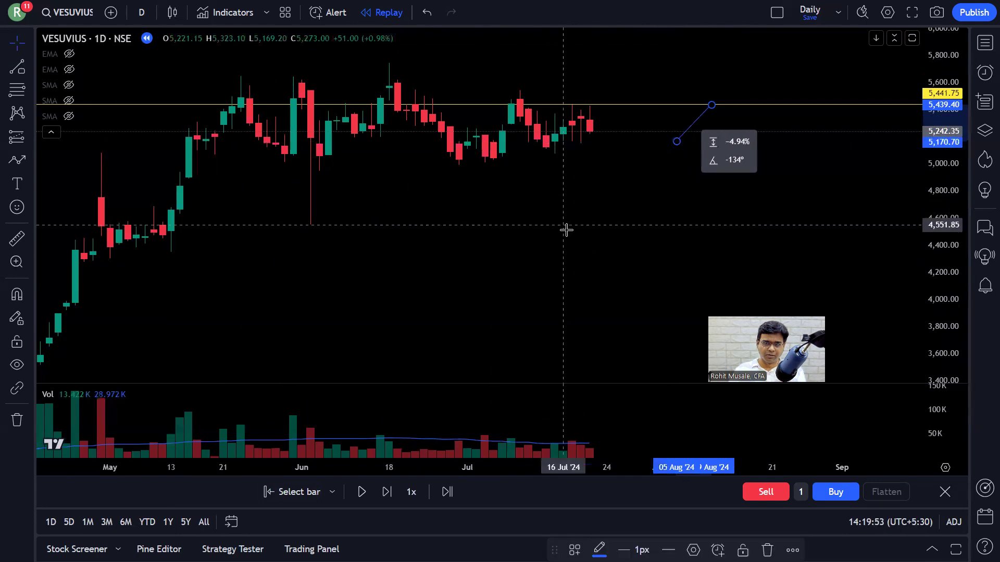
# Make the horizontal support line at 5,170.70 red.
pyautogui.doubleClick(647, 144)
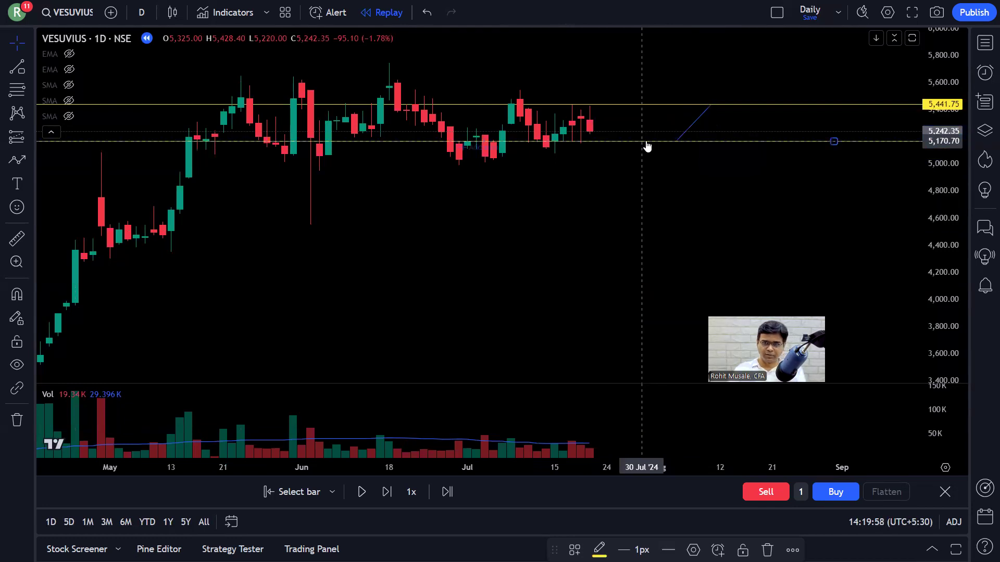
pyautogui.click(443, 275)
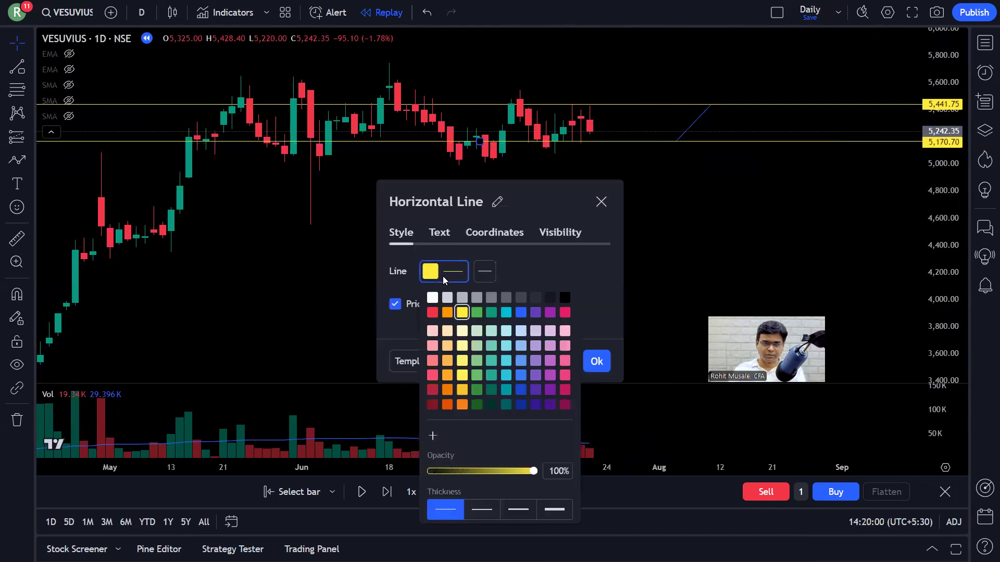
pyautogui.click(432, 313)
pyautogui.click(597, 362)
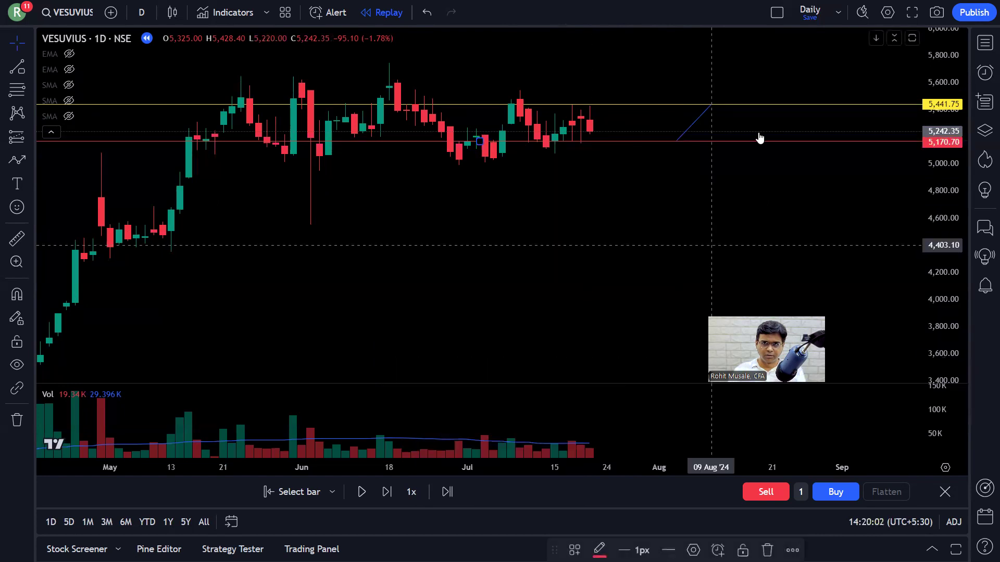
# Swing the info line upward to measure roughly a 10% rise.
pyautogui.click(684, 138)
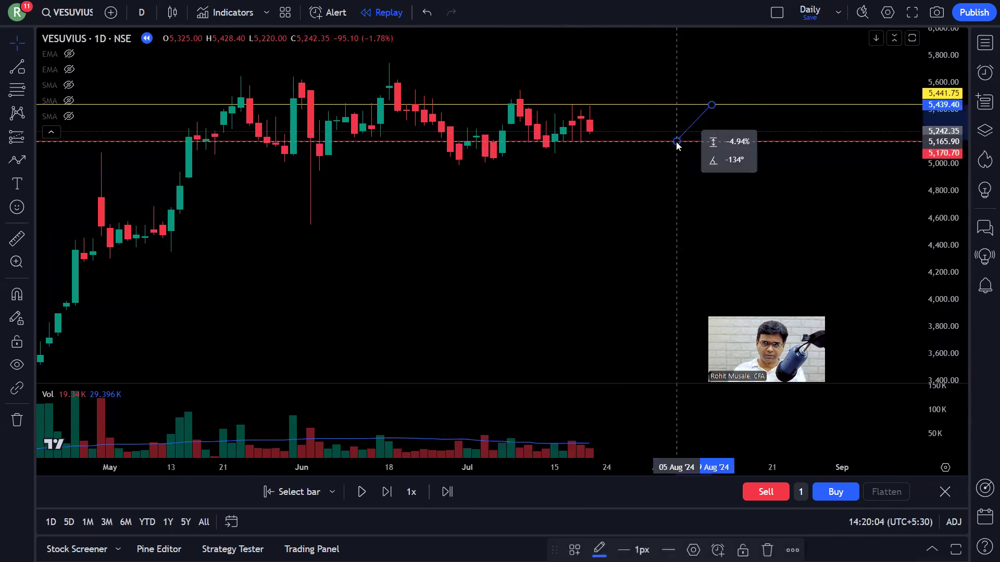
pyautogui.moveTo(676, 141); pyautogui.dragTo(721, 49)
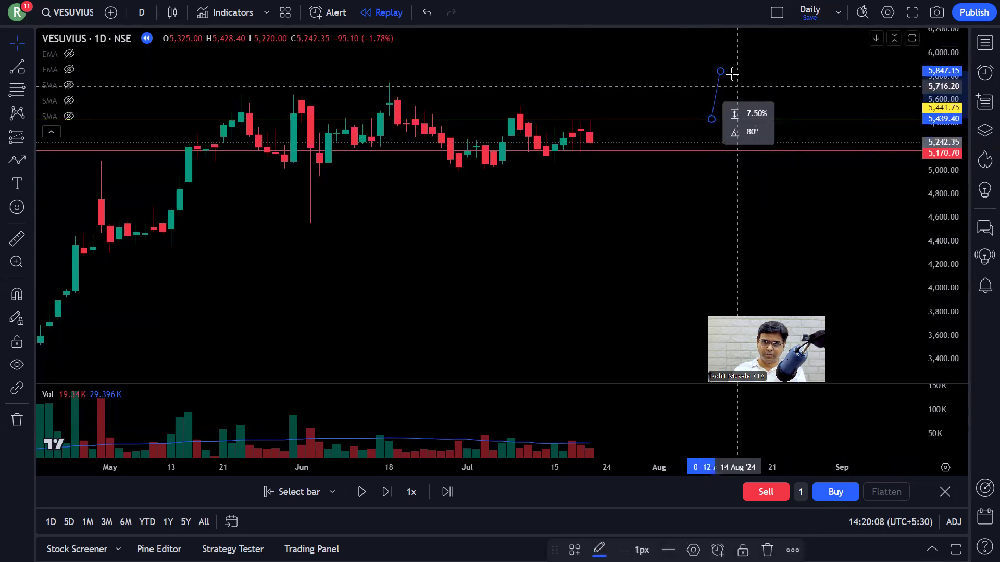
pyautogui.moveTo(721, 72)
pyautogui.mouseDown()
pyautogui.moveTo(730, 51)
pyautogui.moveTo(735, 65)
pyautogui.mouseUp()
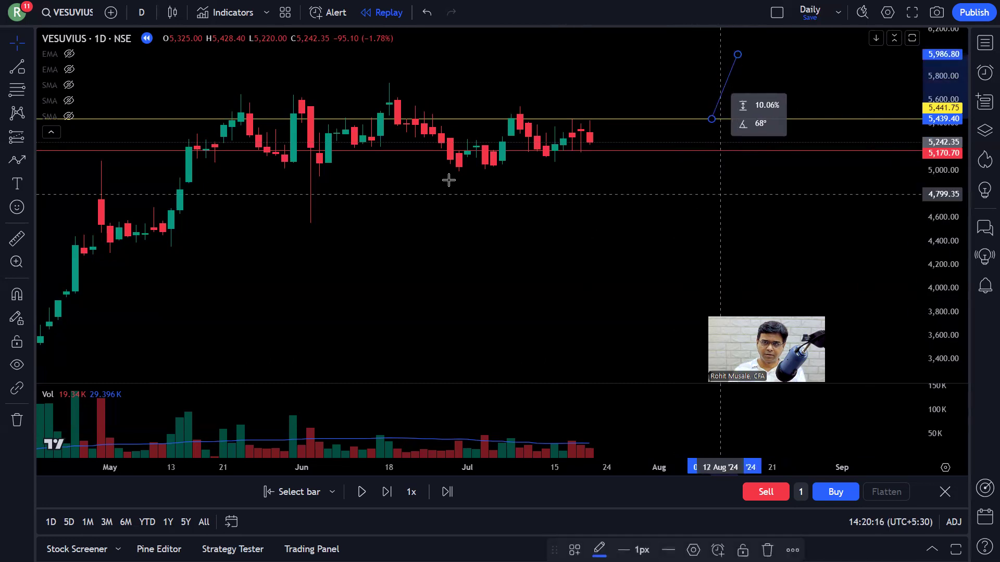
# Add a green horizontal line at the 5,986.80 target and delete the measuring line.
pyautogui.hotkey('alt', 'h')
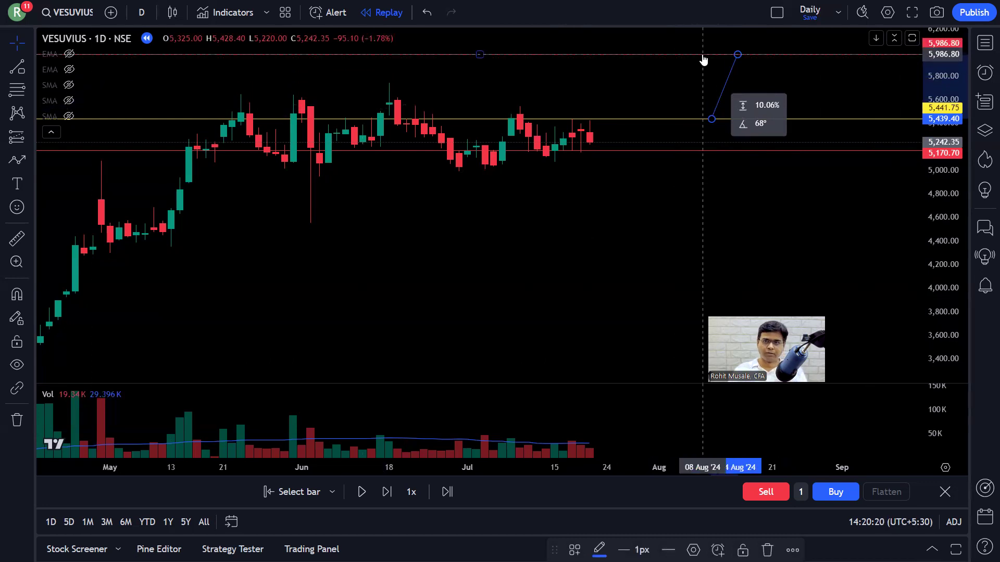
pyautogui.doubleClick(703, 55)
pyautogui.click(476, 312)
pyautogui.click(597, 361)
pyautogui.click(727, 87)
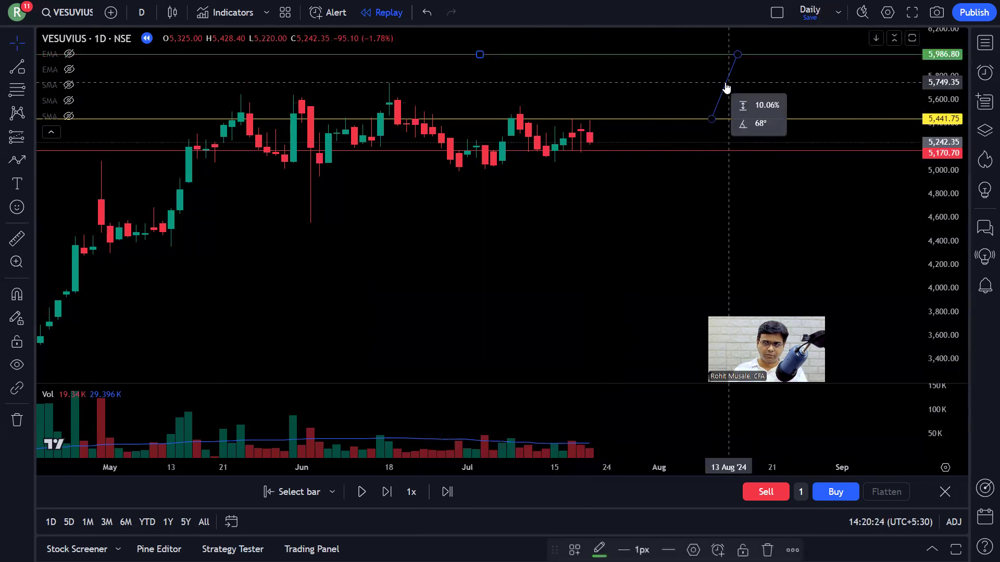
pyautogui.press('Delete')
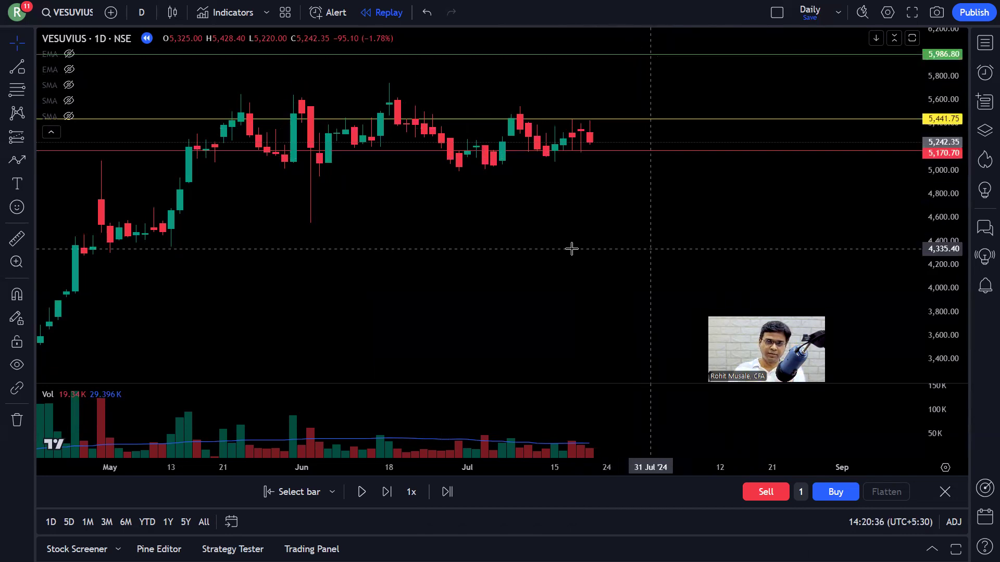
# Pan the VESUVIUS replay chart to bring the most recent bars into view.
pyautogui.moveTo(468, 245); pyautogui.dragTo(486, 245)
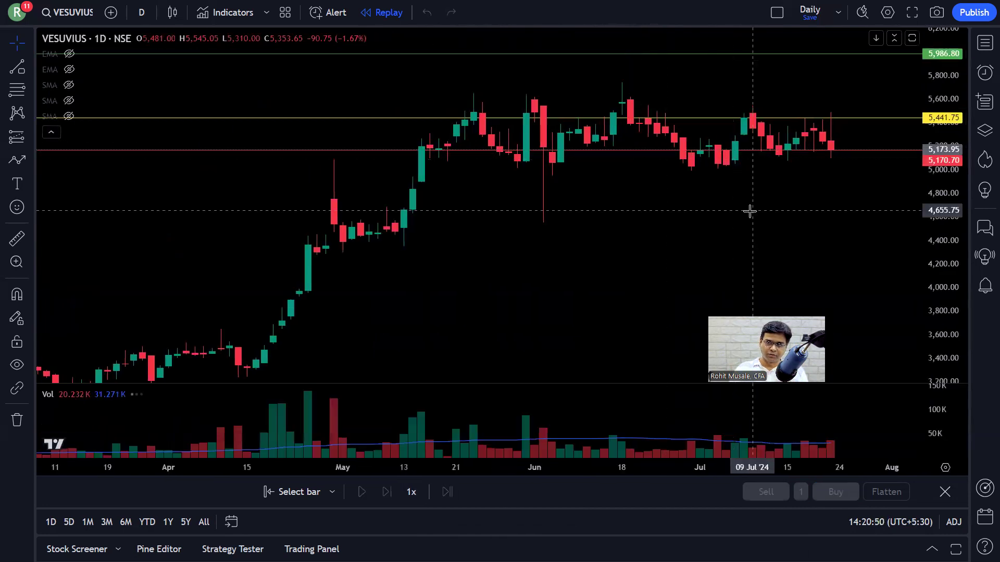
pyautogui.moveTo(750, 212); pyautogui.dragTo(470, 222)
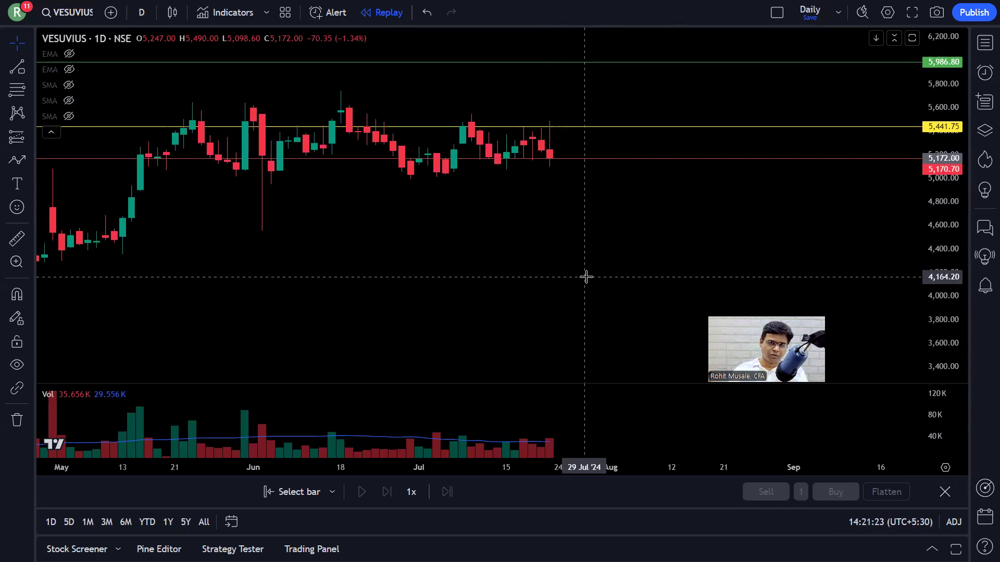
# Remove all drawings from the VESUVIUS chart through its context menu.
pyautogui.moveTo(533, 229); pyautogui.dragTo(582, 205)
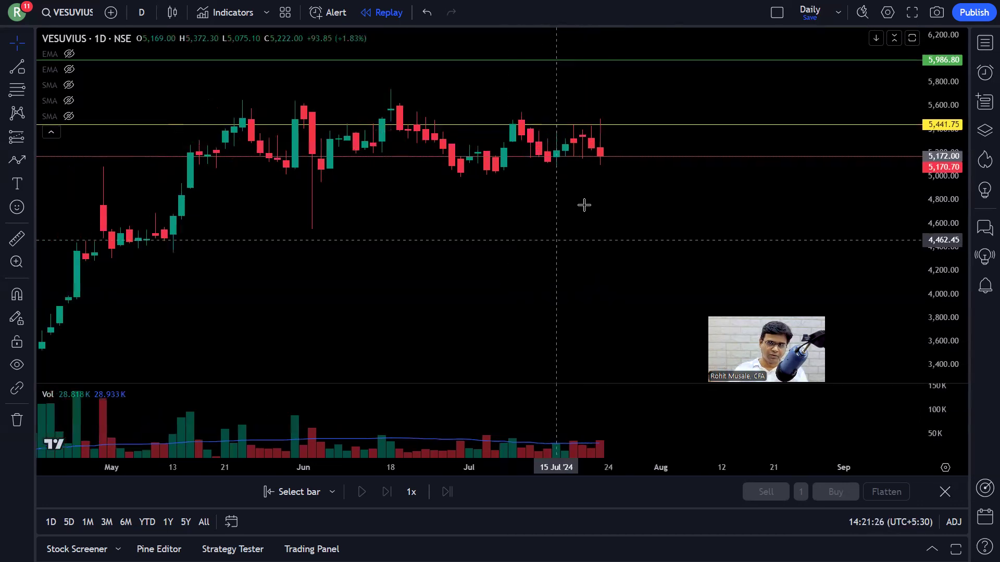
pyautogui.rightClick(632, 211)
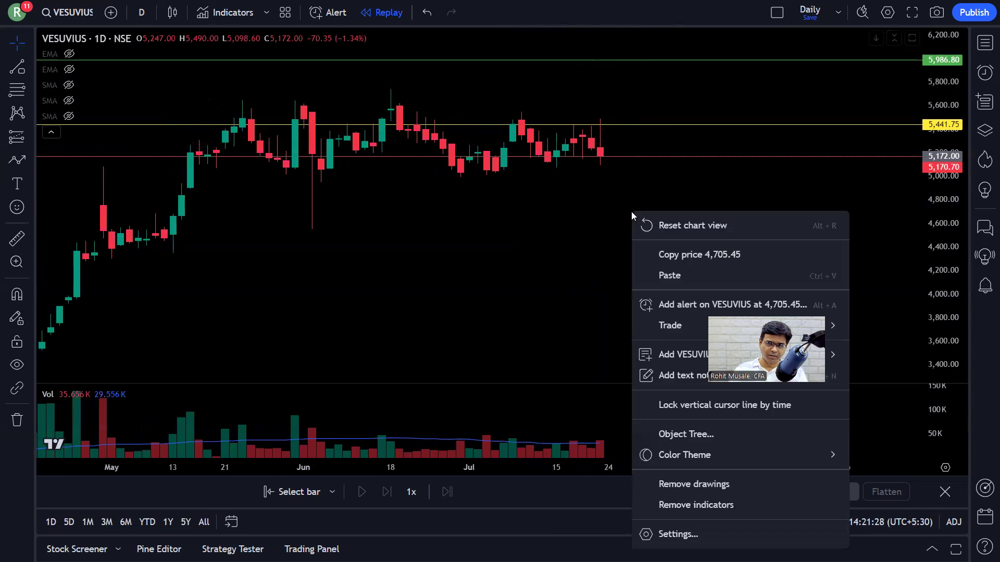
pyautogui.click(690, 488)
pyautogui.moveTo(623, 219); pyautogui.dragTo(639, 218)
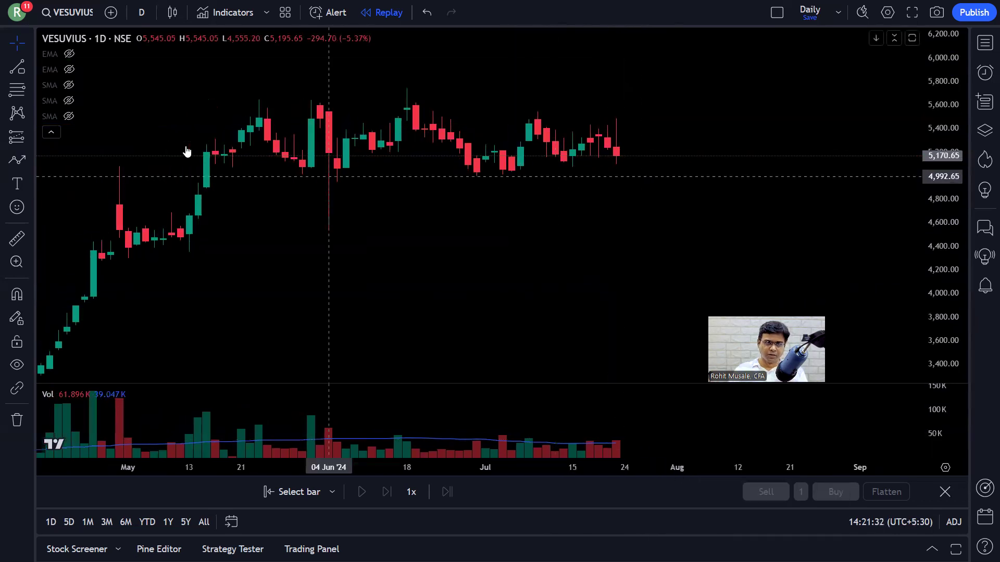
pyautogui.click(18, 91)
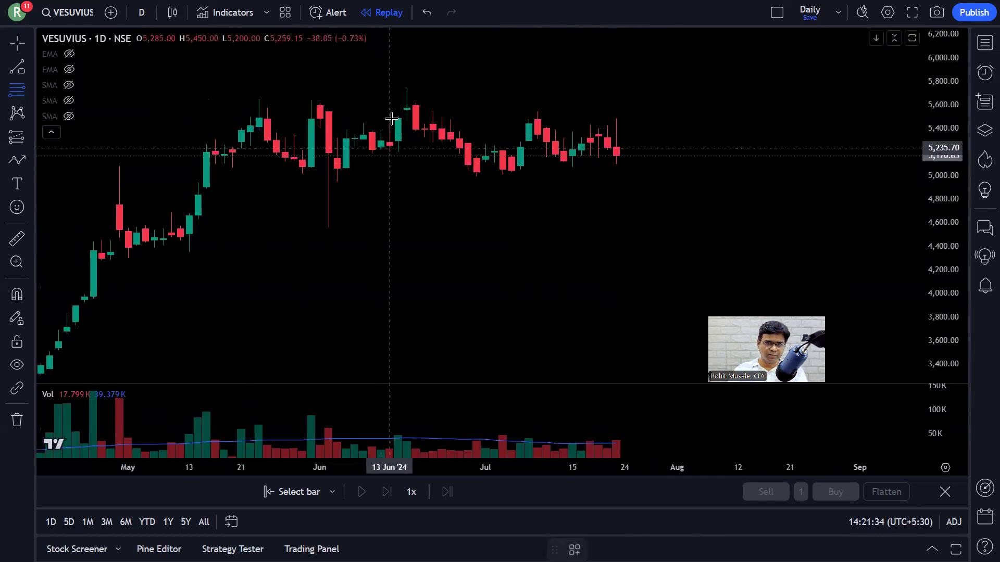
# Draw a long position box from the 13 Jun high down to 4,992.65 and switch to bars.
pyautogui.click(390, 88)
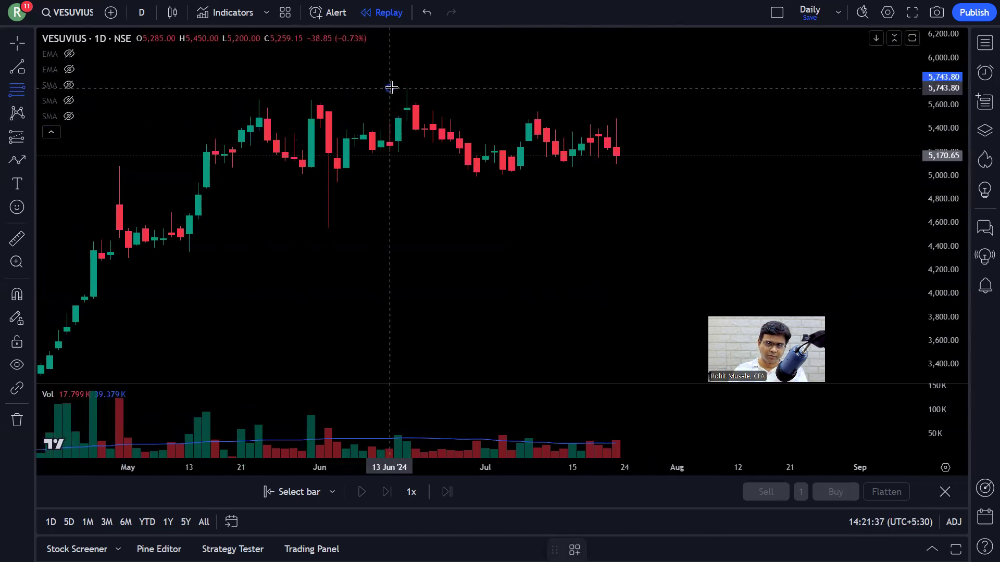
pyautogui.click(677, 176)
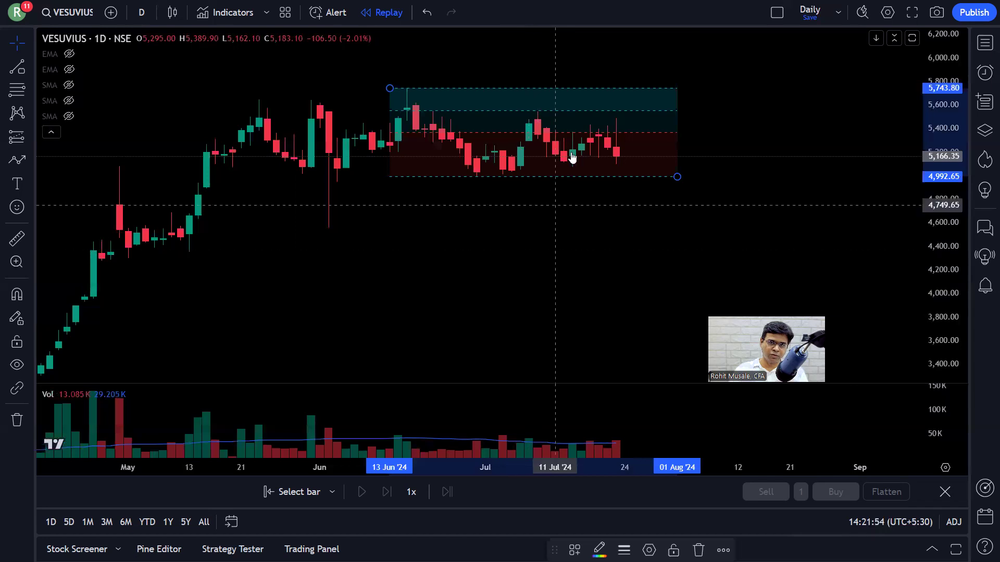
pyautogui.click(176, 15)
pyautogui.click(190, 18)
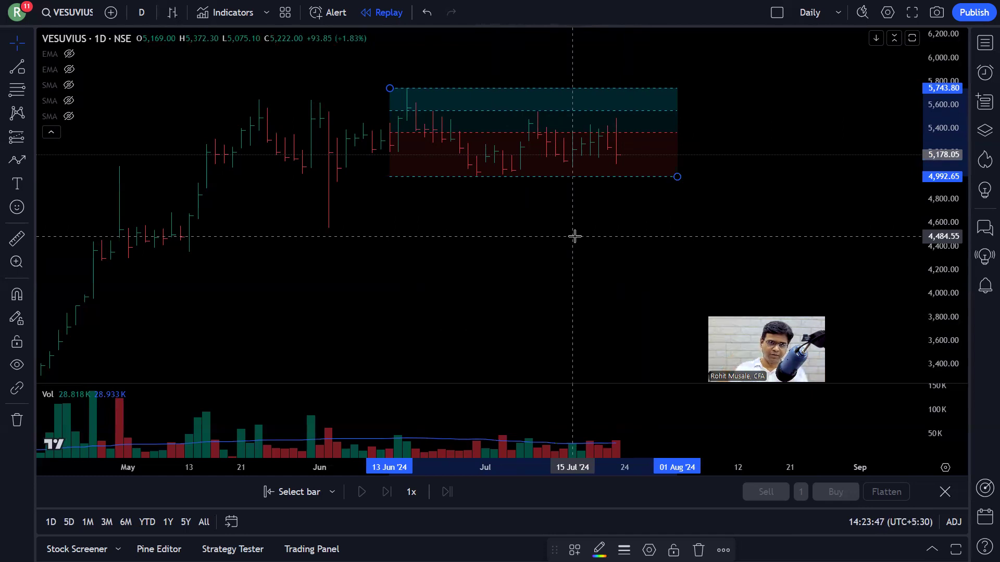
# Draw a trend line from the 5,743.80 high to early August, then delete it.
pyautogui.click(29, 67)
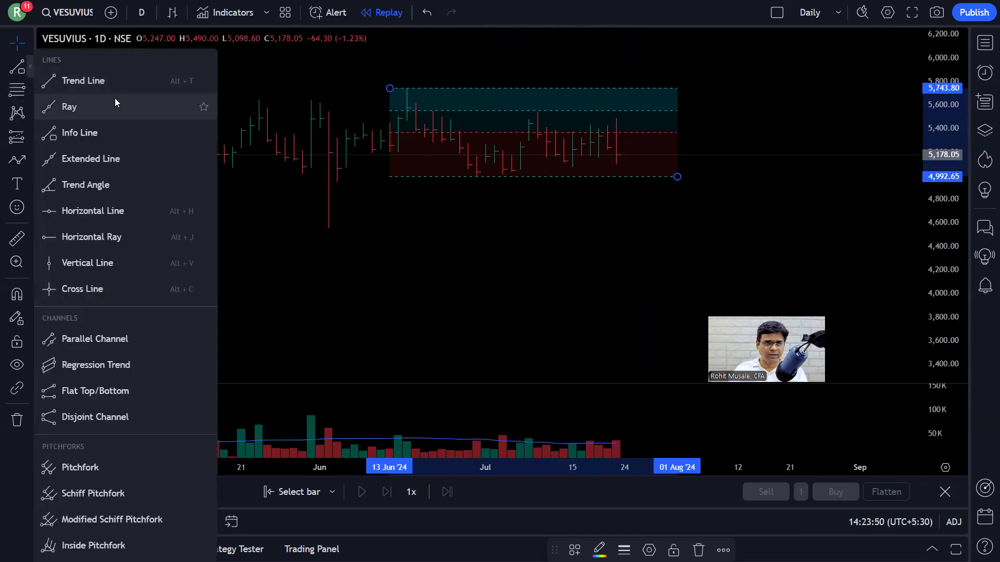
pyautogui.click(121, 81)
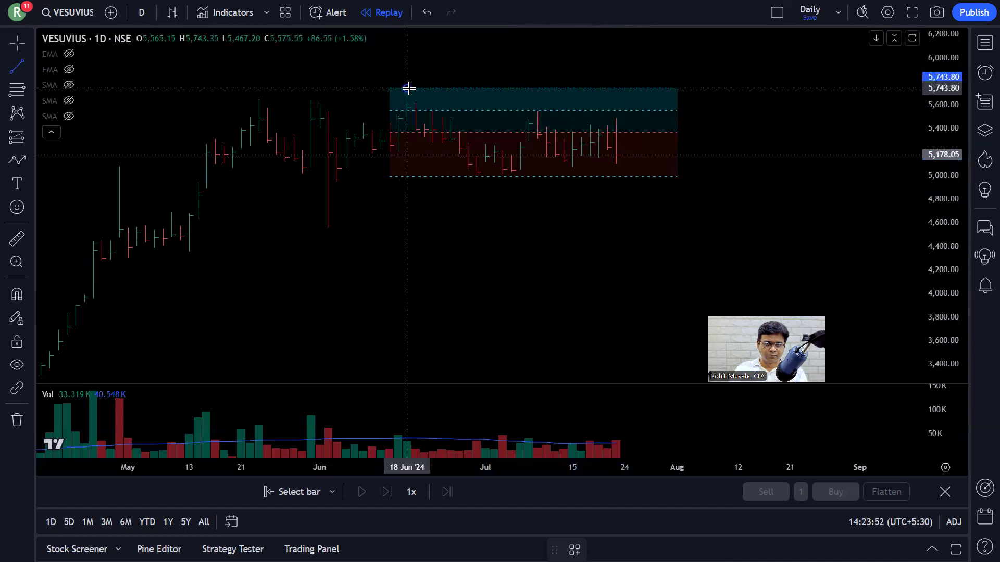
pyautogui.click(409, 88)
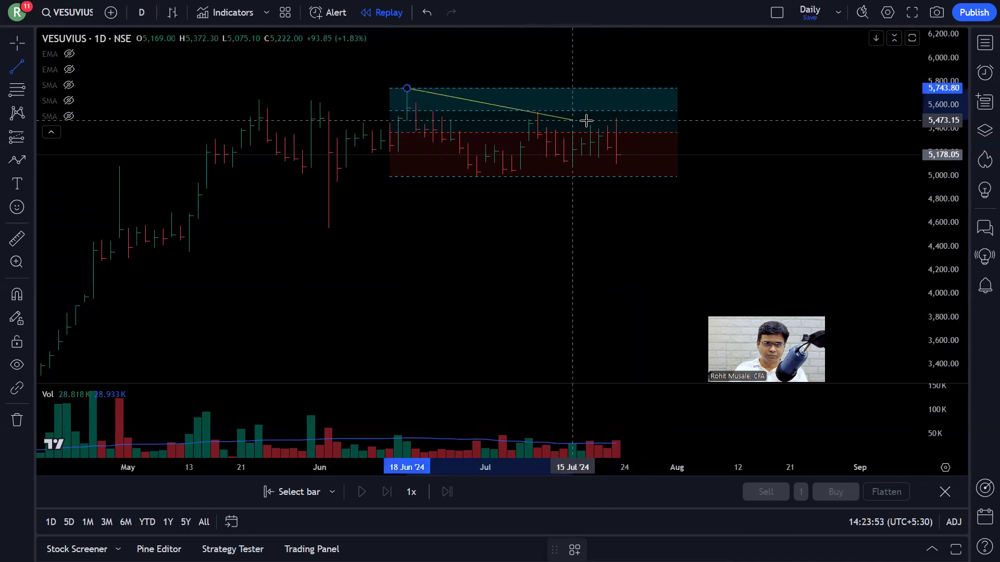
pyautogui.click(721, 165)
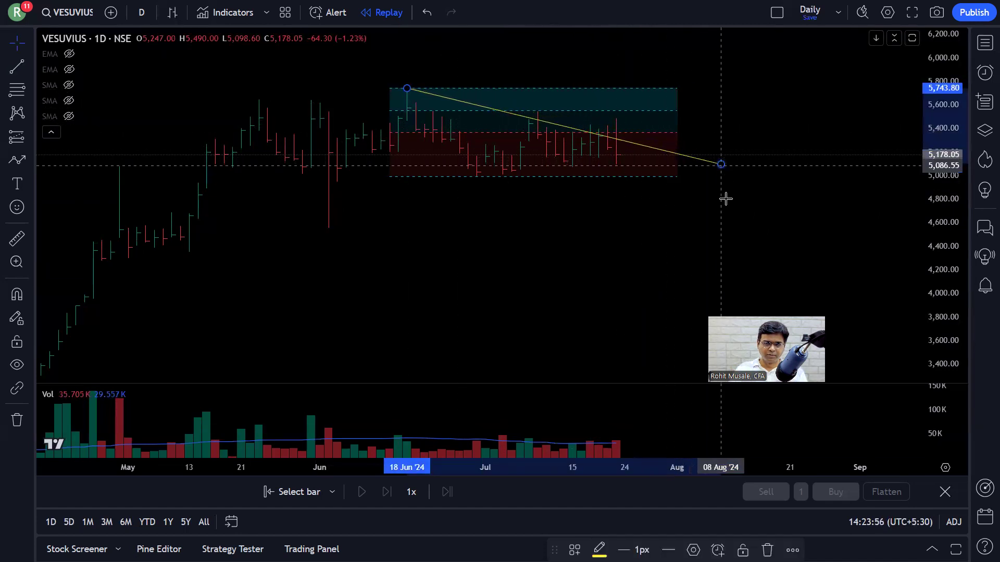
pyautogui.press('Delete')
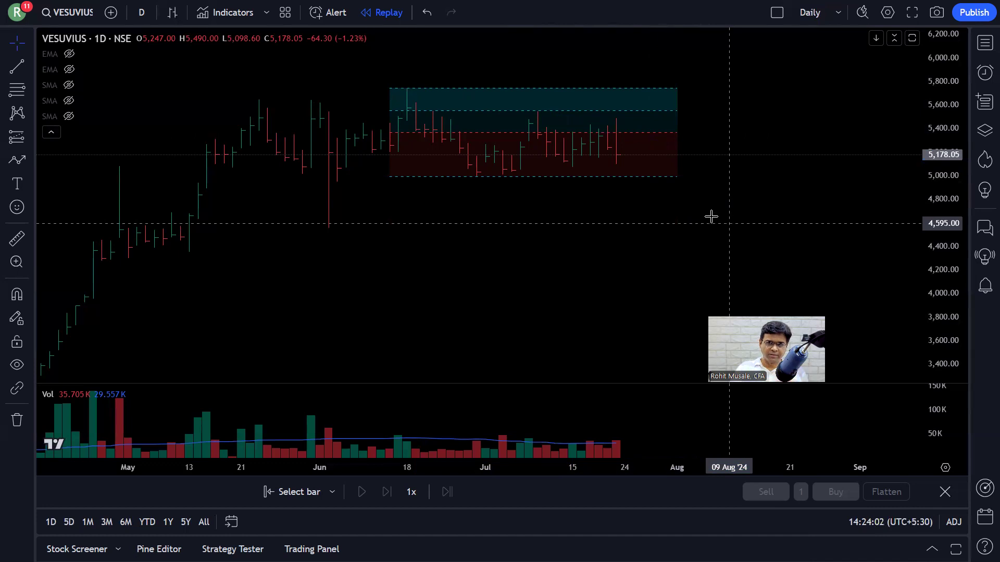
# Delete the position box and switch the chart back to candlesticks.
pyautogui.click(678, 180)
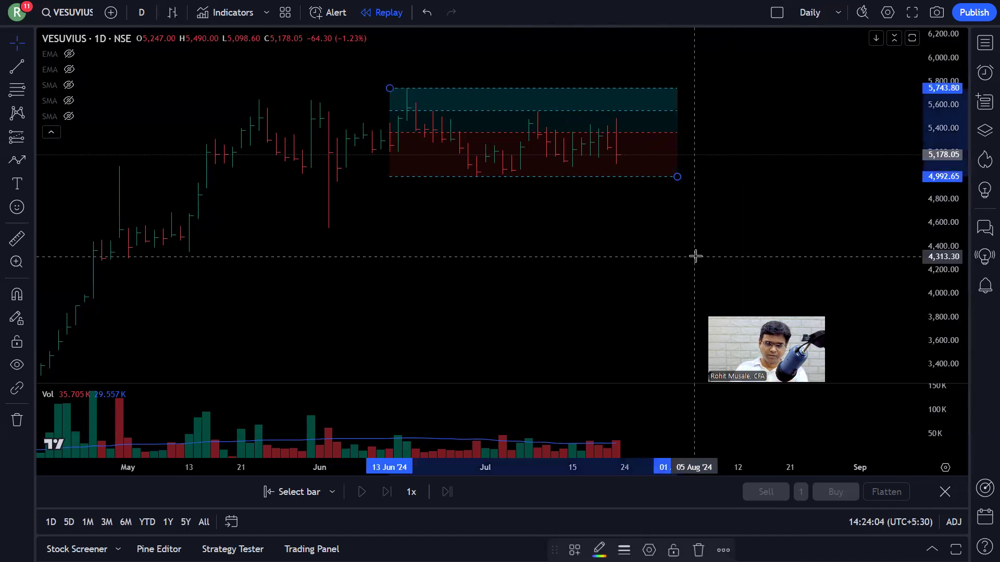
pyautogui.press('Delete')
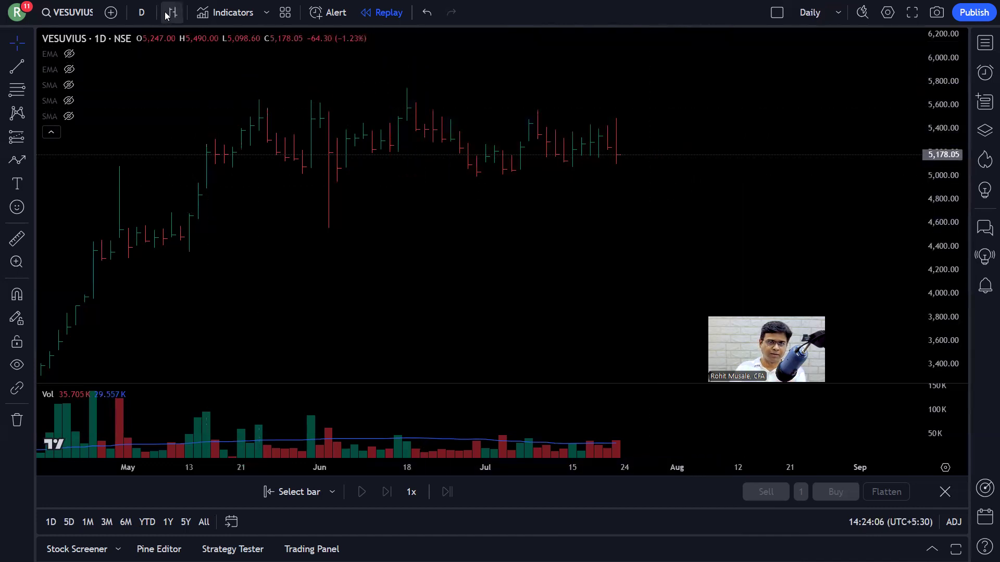
pyautogui.click(172, 12)
pyautogui.click(202, 43)
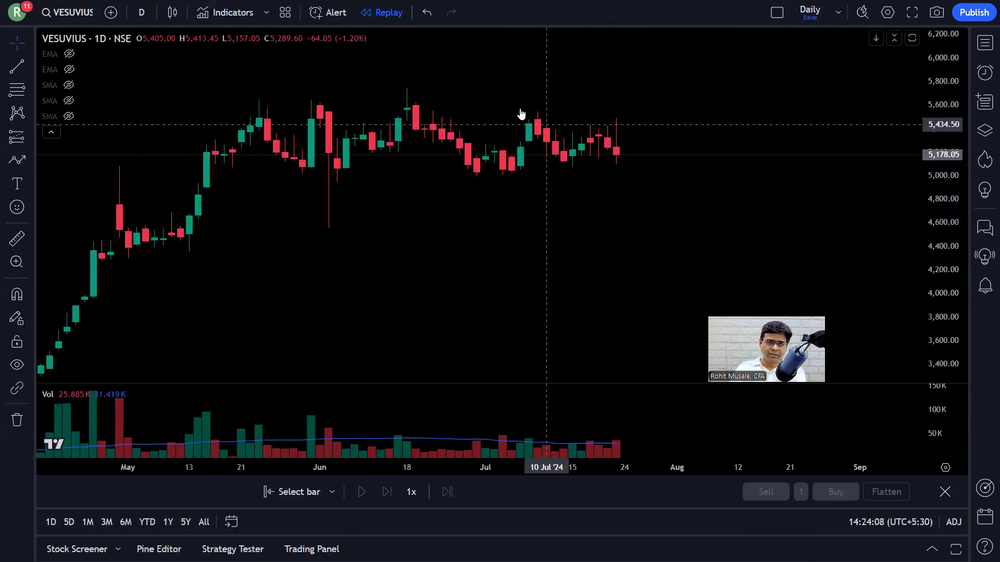
# Load the DATAPATTNS chart by searching 'DATA'.
pyautogui.write('DATA')
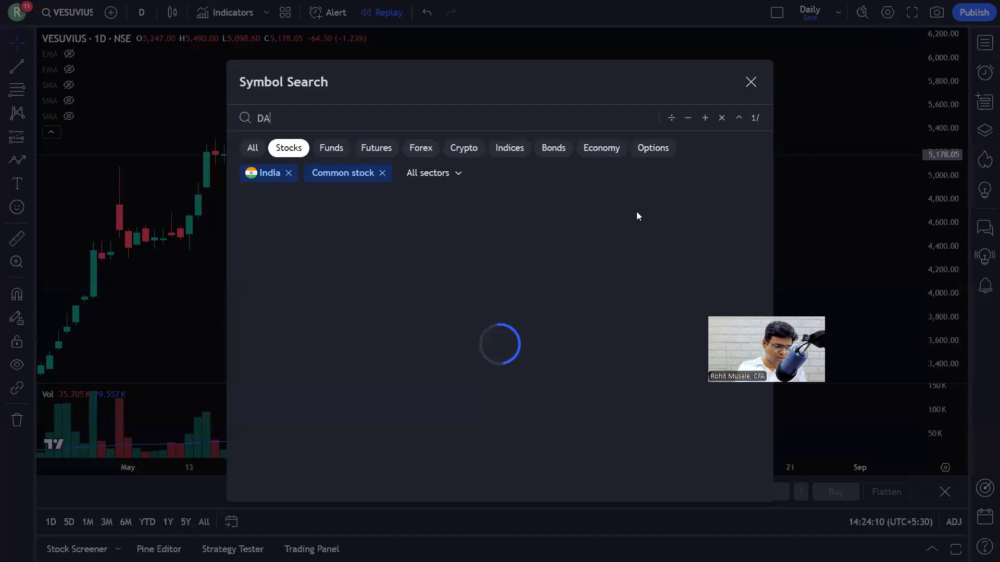
pyautogui.click(526, 201)
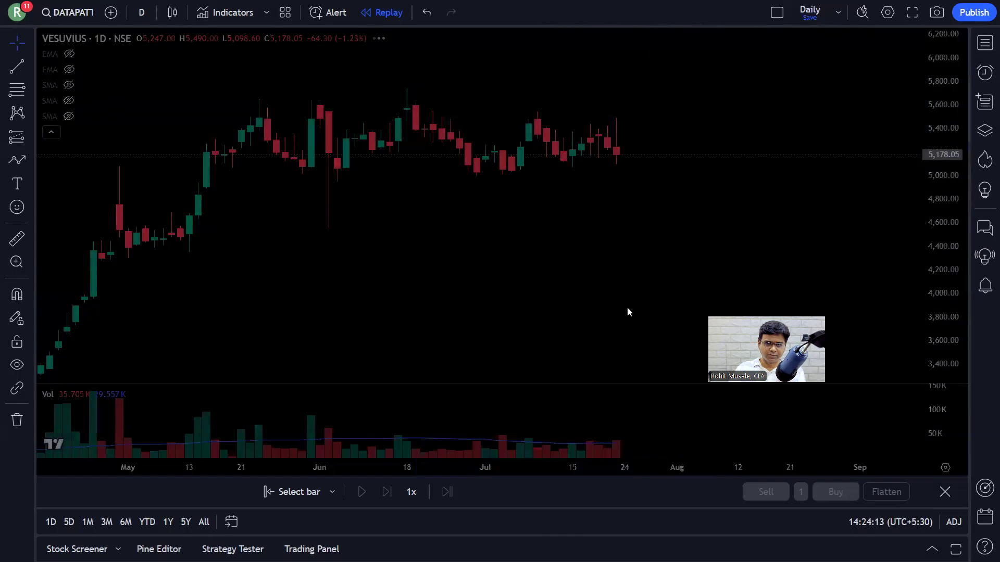
pyautogui.moveTo(540, 275); pyautogui.dragTo(614, 259)
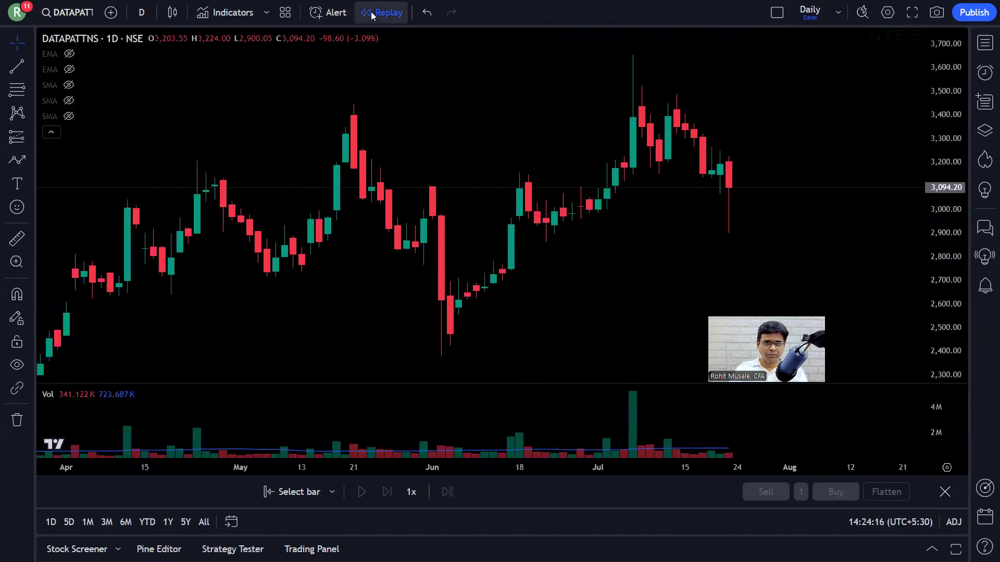
# Restart bar replay from 27 Jun '24 and zoom into the March–June candles.
pyautogui.click(945, 491)
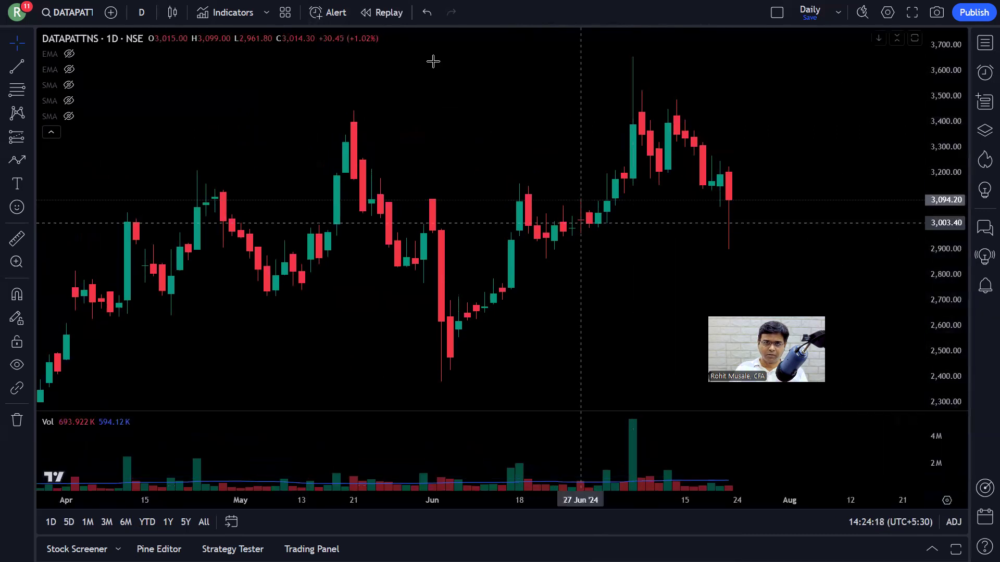
pyautogui.click(383, 12)
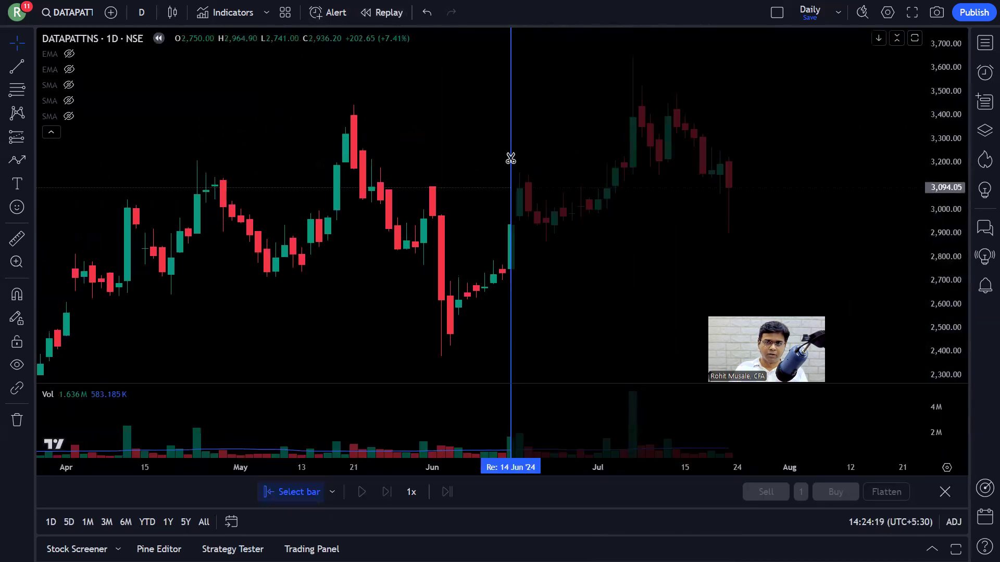
pyautogui.click(581, 308)
pyautogui.scroll(3, 624, 310)
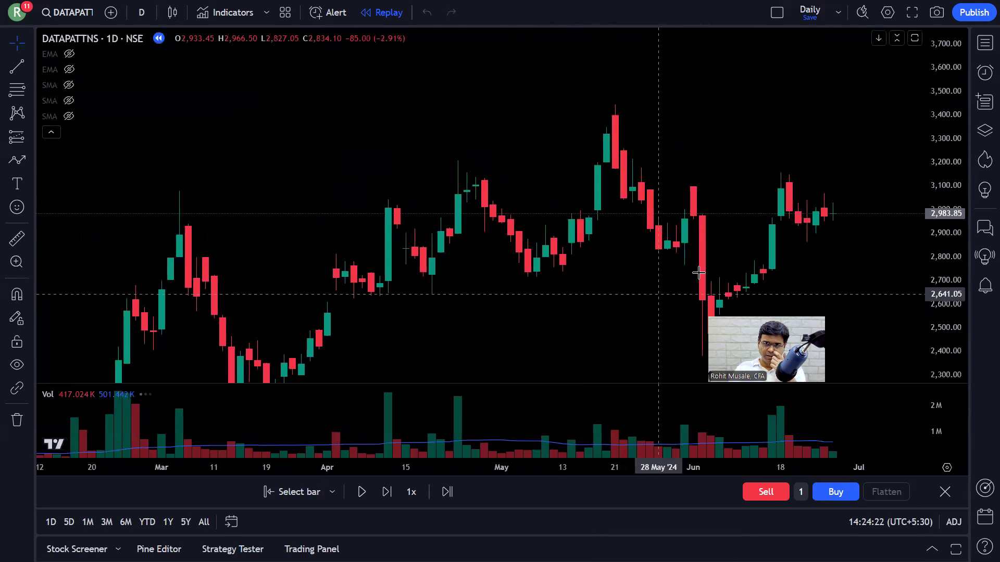
pyautogui.scroll(-3, 580, 273)
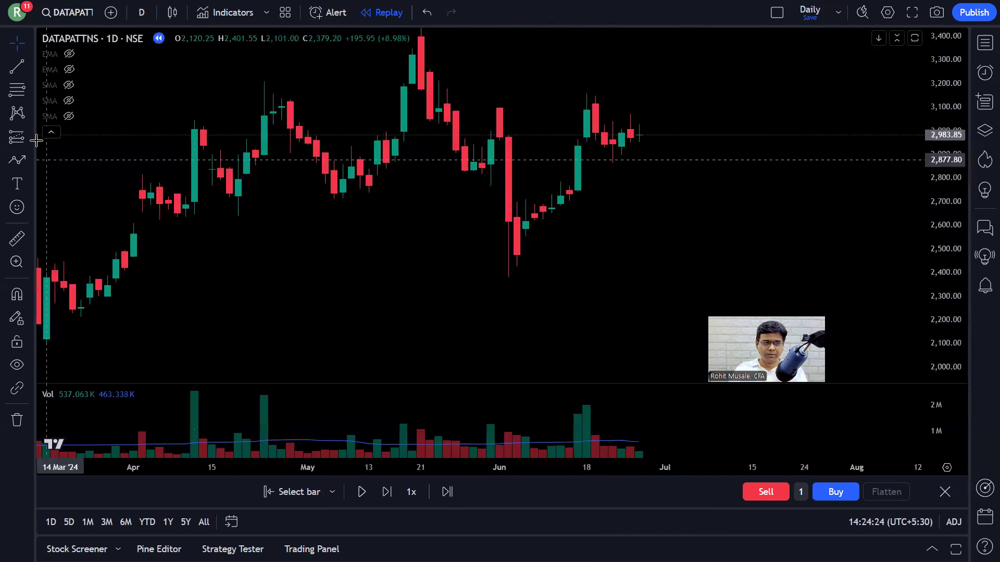
# Show the three SMA lines briefly, then hide all three again.
pyautogui.click(69, 85)
pyautogui.click(69, 101)
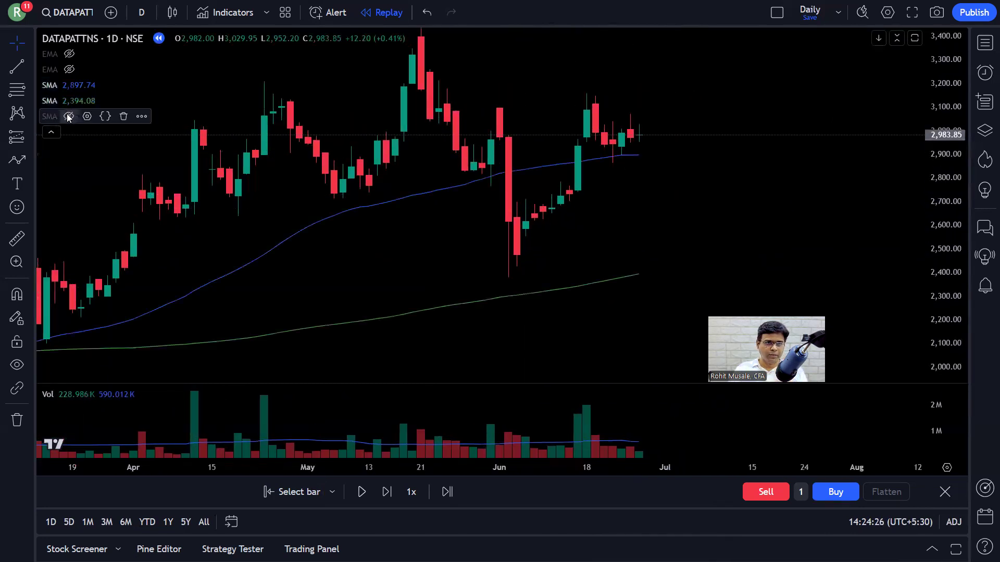
pyautogui.click(69, 117)
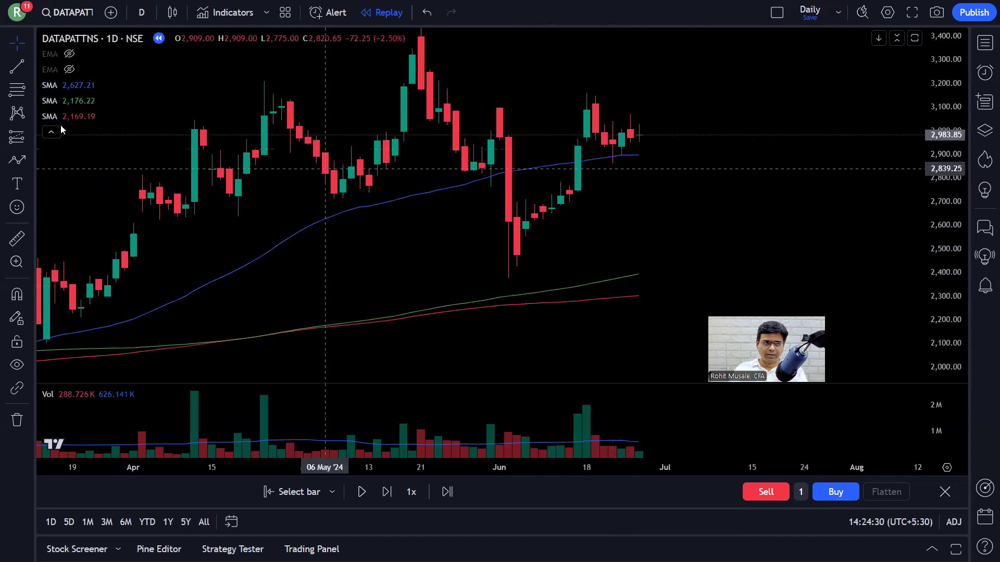
pyautogui.click(69, 84)
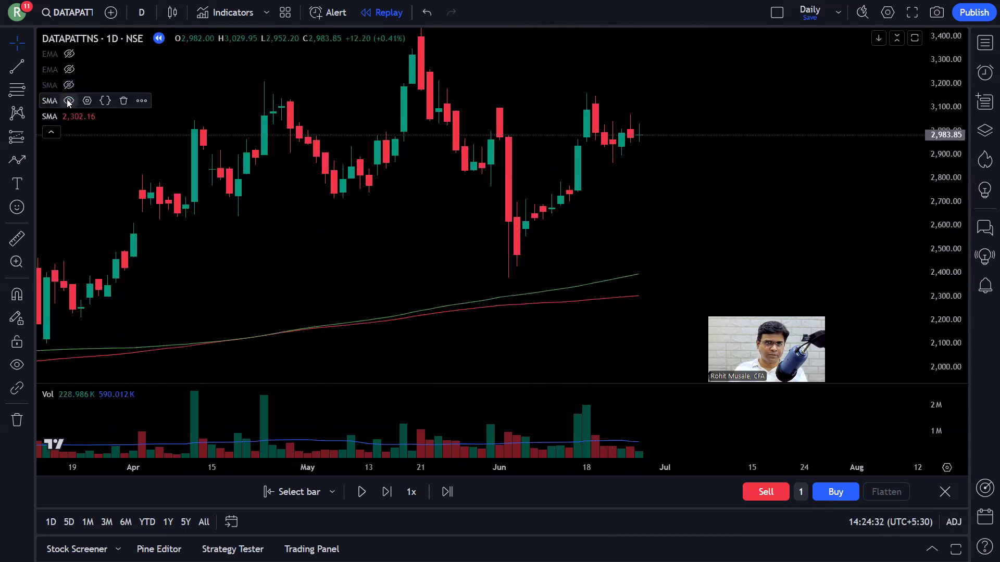
pyautogui.click(69, 101)
pyautogui.click(66, 116)
pyautogui.moveTo(708, 192); pyautogui.dragTo(715, 247)
# Draw a zigzag pattern from the 21 May high through the early-June low to late-June swings.
pyautogui.click(17, 160)
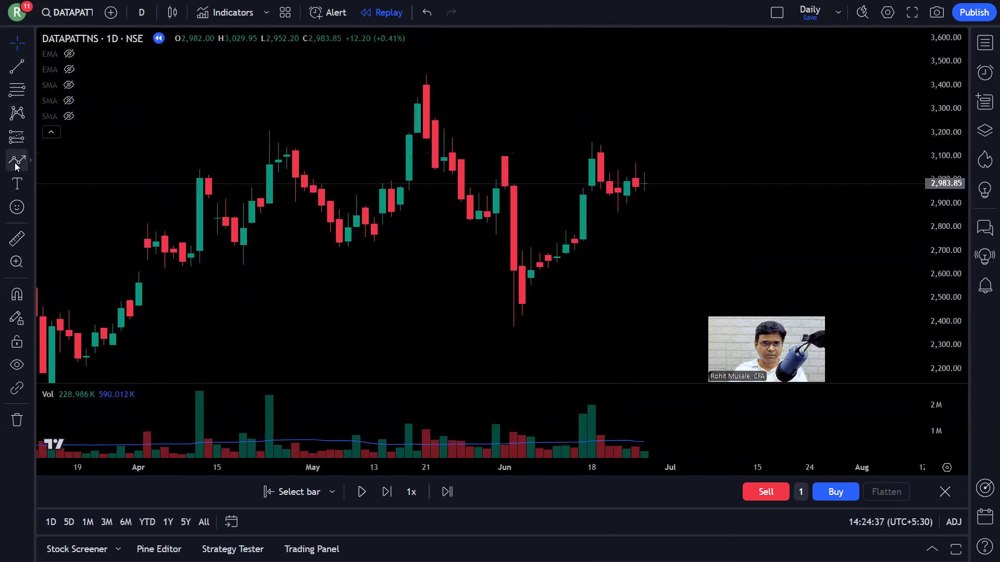
pyautogui.click(425, 75)
pyautogui.click(513, 327)
pyautogui.click(591, 144)
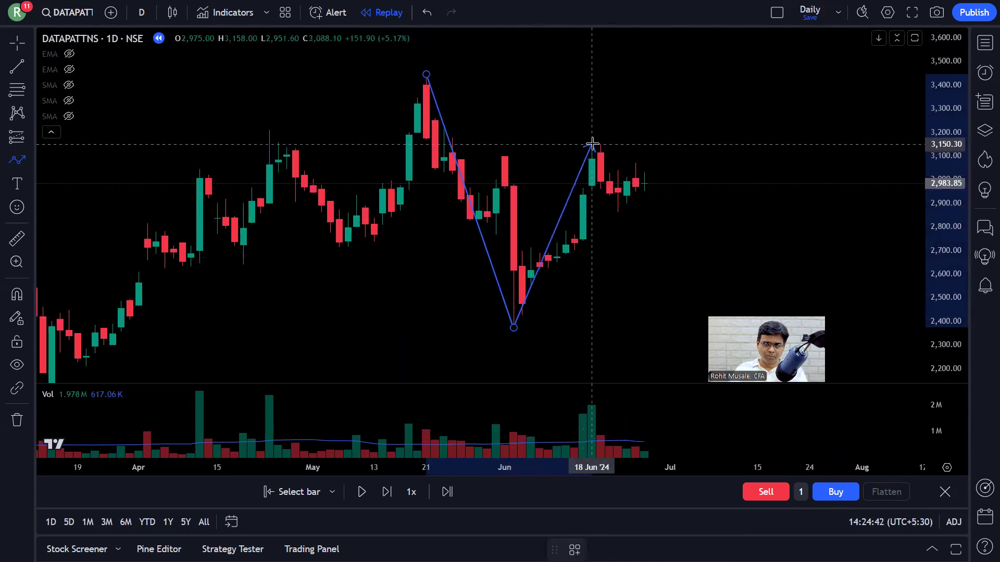
pyautogui.click(617, 211)
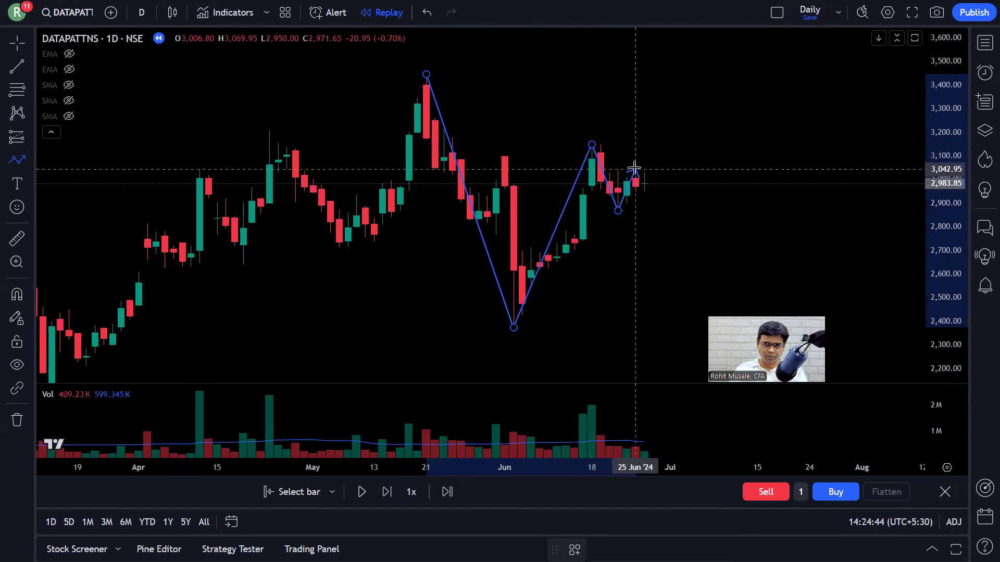
pyautogui.click(636, 165)
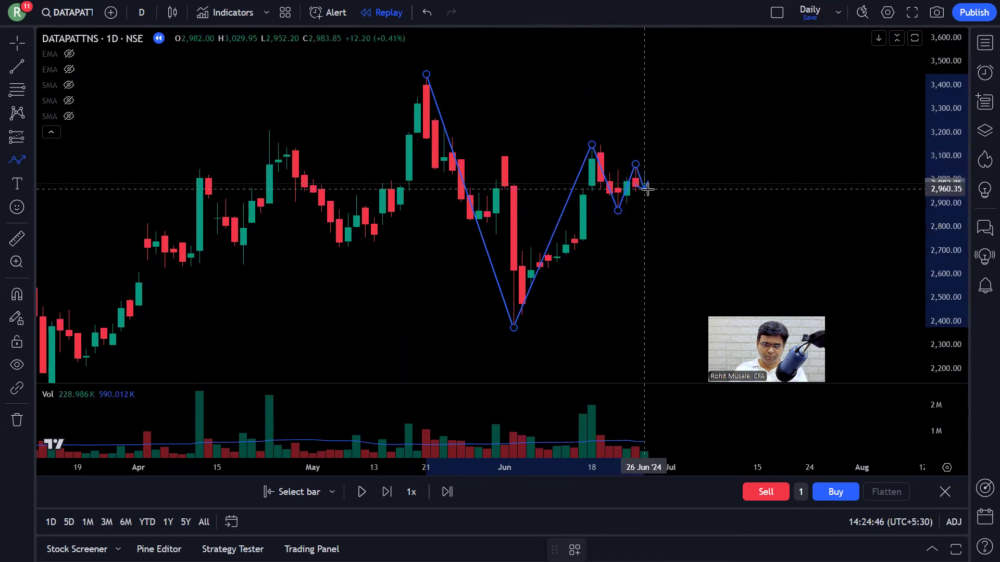
pyautogui.click(648, 197)
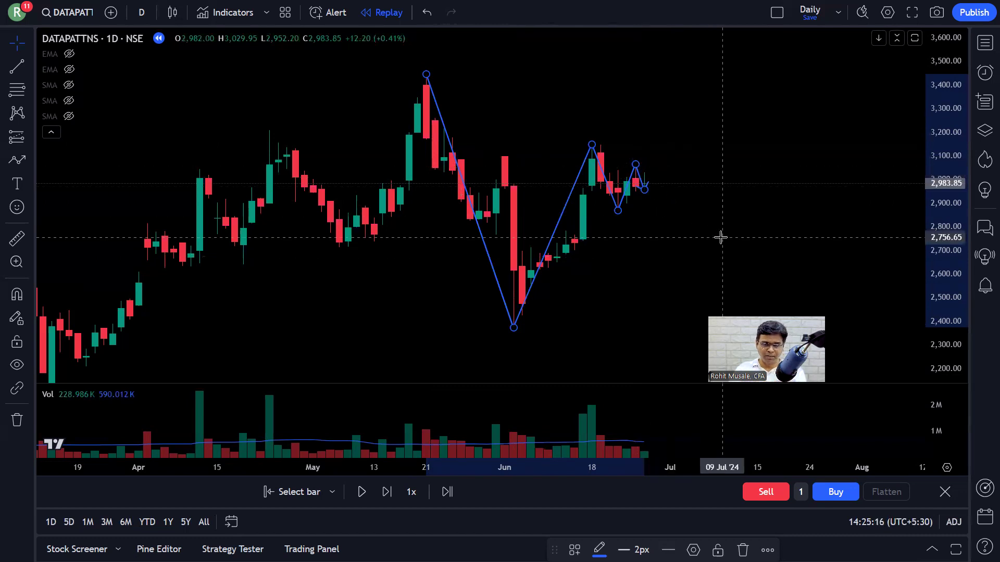
# Delete the blue zigzag pattern from the DATAPATTNS chart.
pyautogui.press('Delete')
# Recolour the 3,070.45 horizontal line from green to yellow.
pyautogui.moveTo(643, 271); pyautogui.dragTo(698, 186)
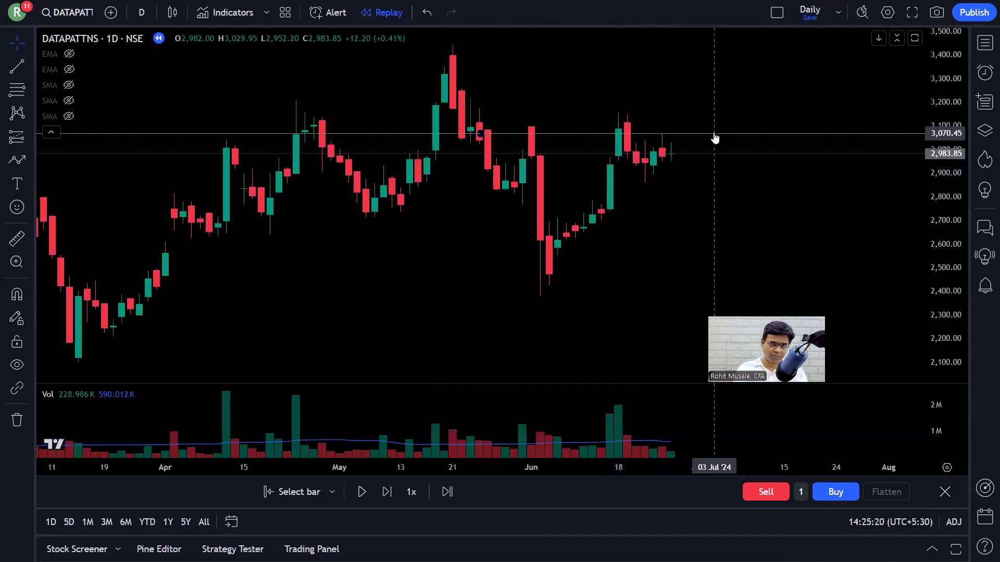
pyautogui.doubleClick(716, 136)
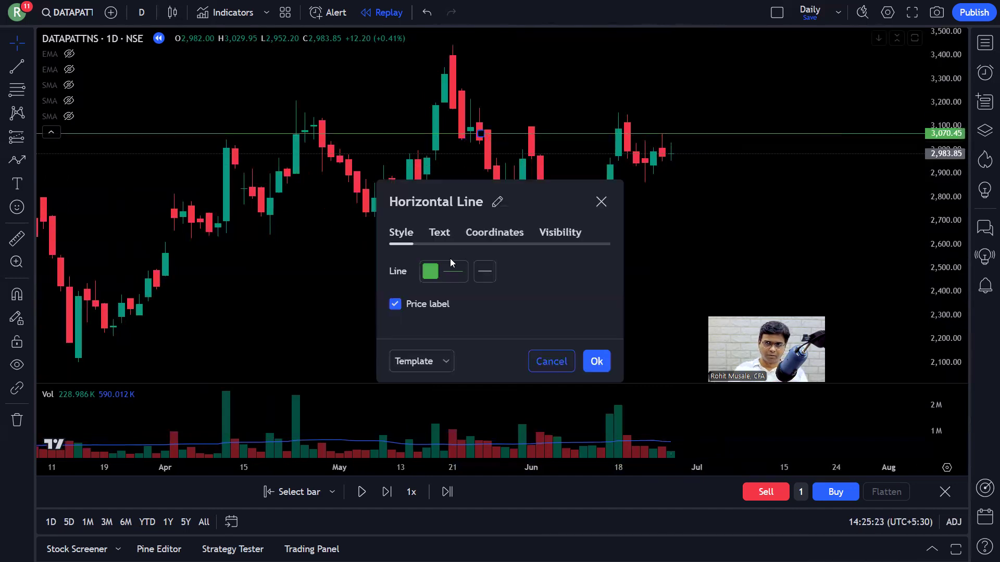
pyautogui.click(443, 275)
pyautogui.click(463, 313)
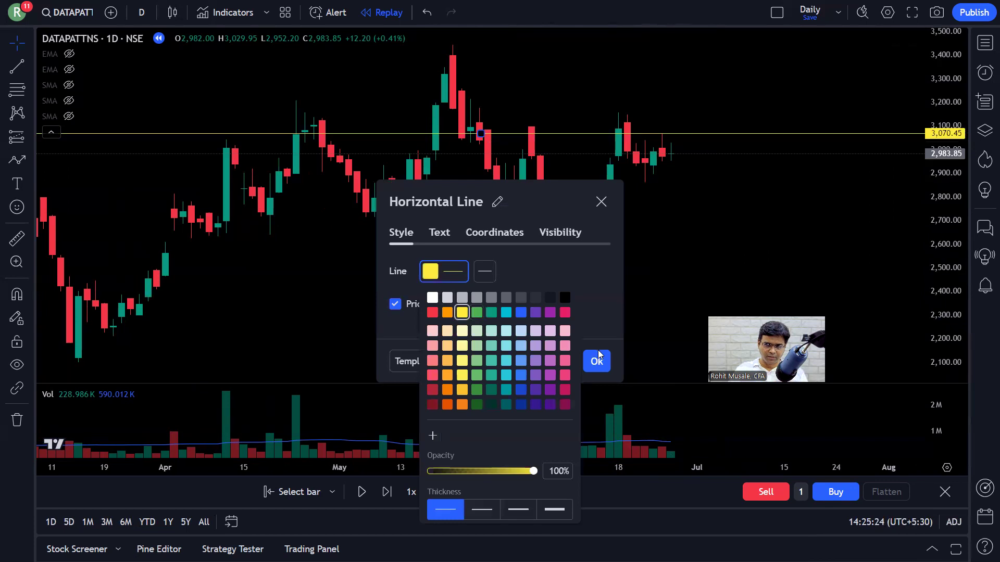
pyautogui.click(598, 357)
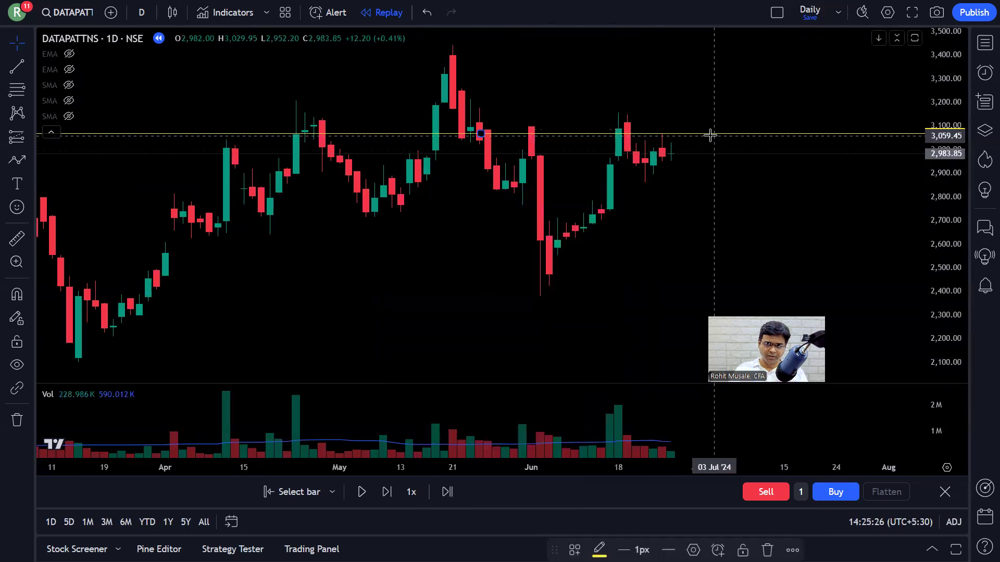
# Start an Info Line measurement at the 3,070.45 level.
pyautogui.click(32, 66)
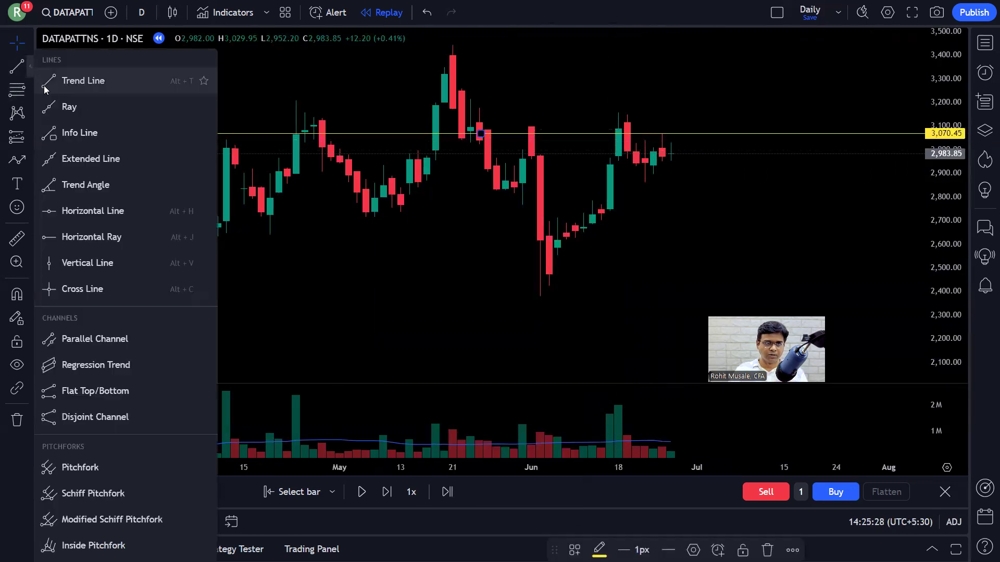
pyautogui.click(79, 130)
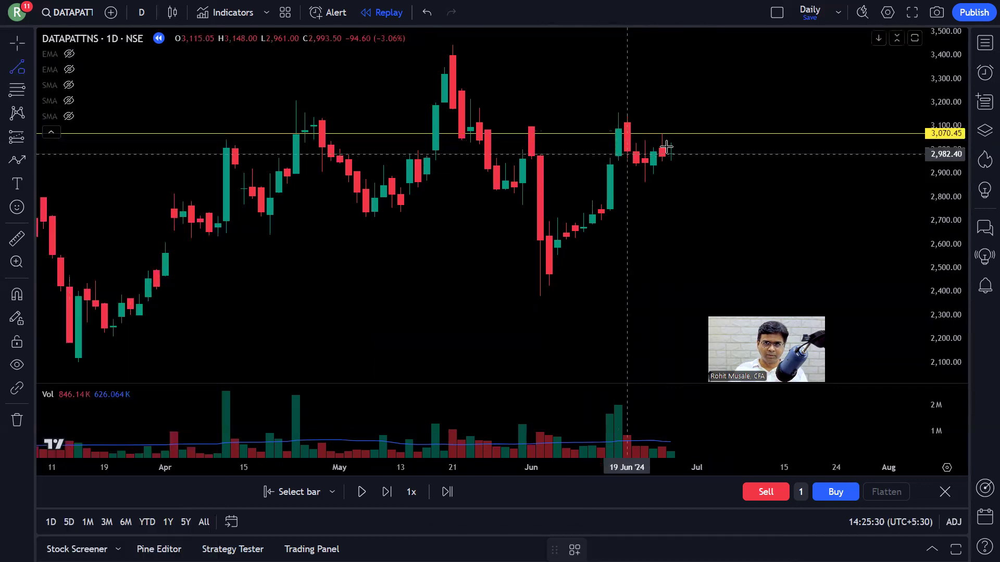
pyautogui.click(706, 133)
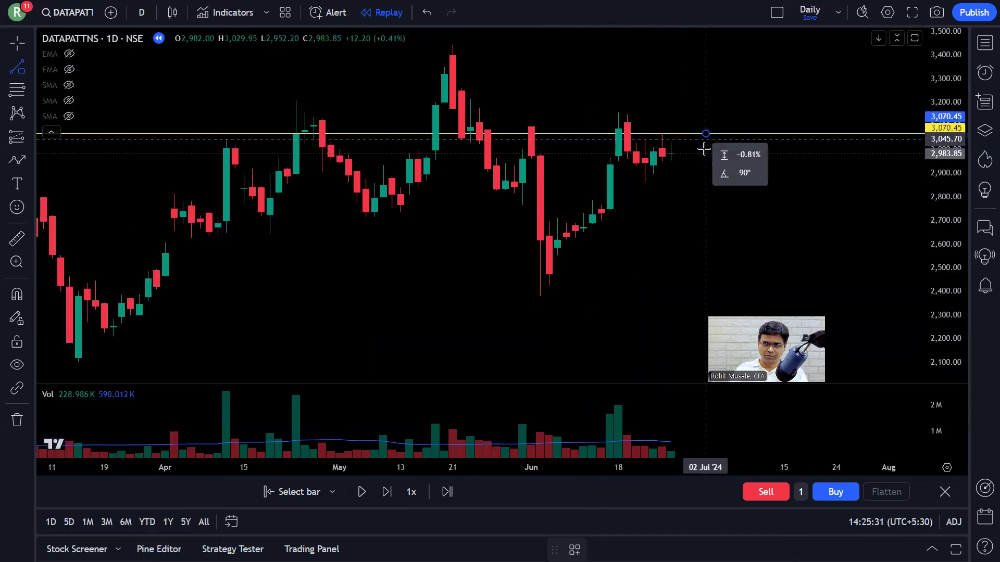
# End the info line near 2,820, make the 2,820 line red, and set the yellow line to 3,070.45.
pyautogui.click(703, 191)
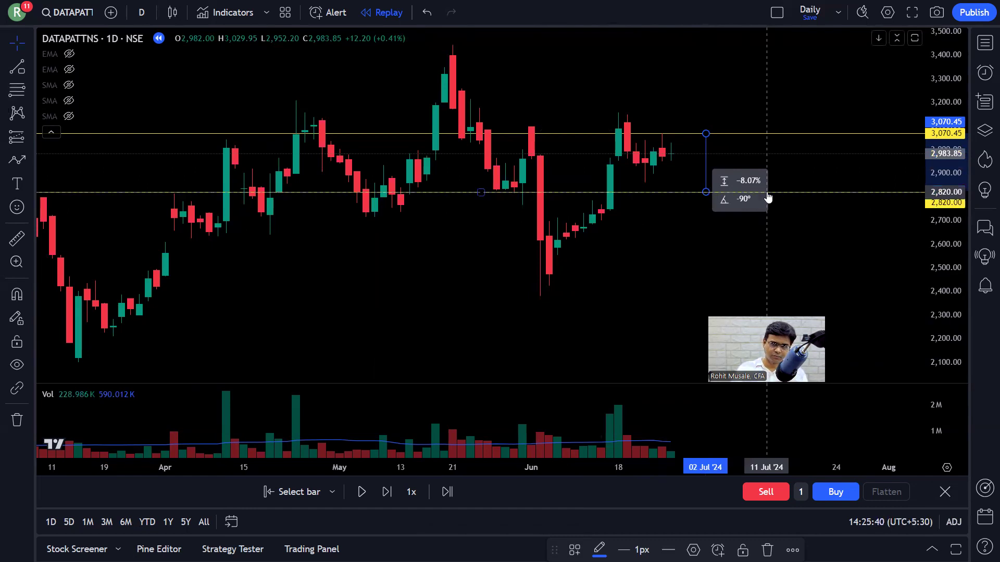
pyautogui.doubleClick(767, 194)
pyautogui.click(446, 271)
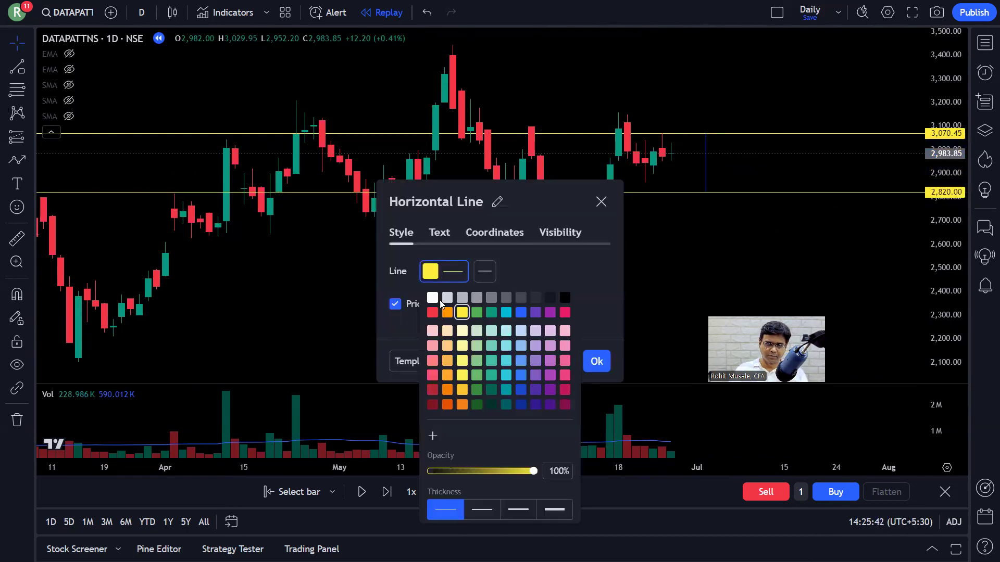
pyautogui.click(432, 312)
pyautogui.click(597, 362)
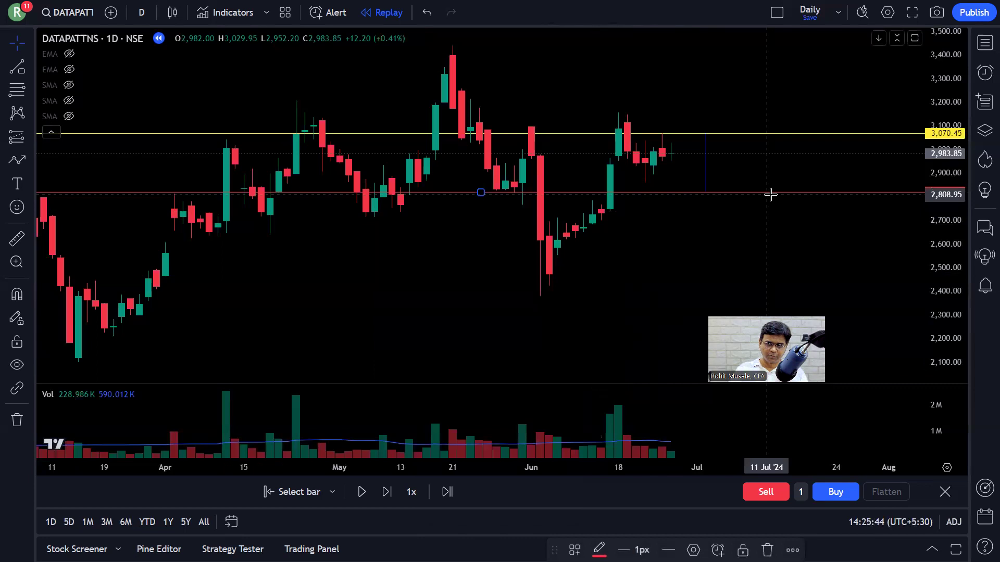
pyautogui.click(708, 174)
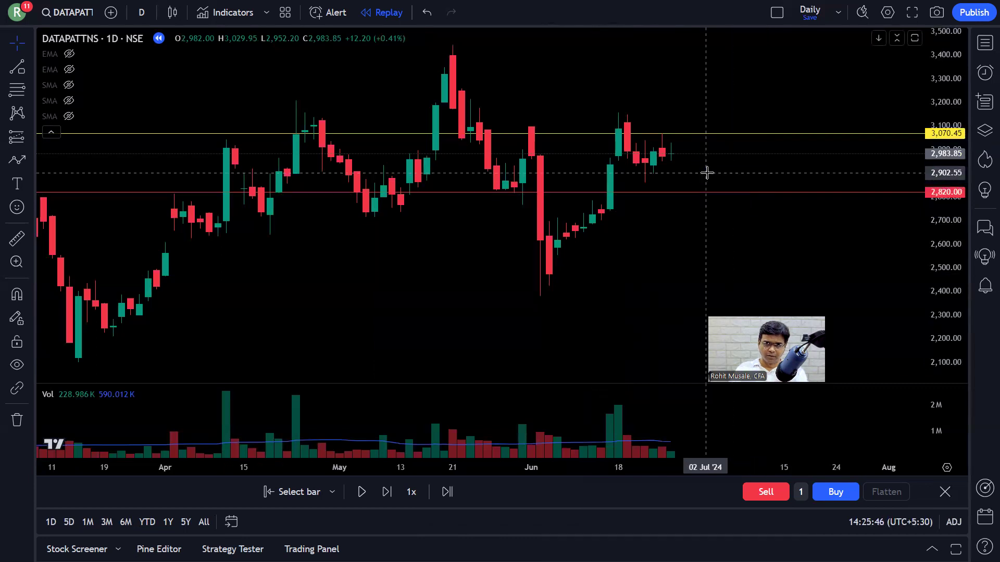
pyautogui.moveTo(672, 140); pyautogui.dragTo(673, 145)
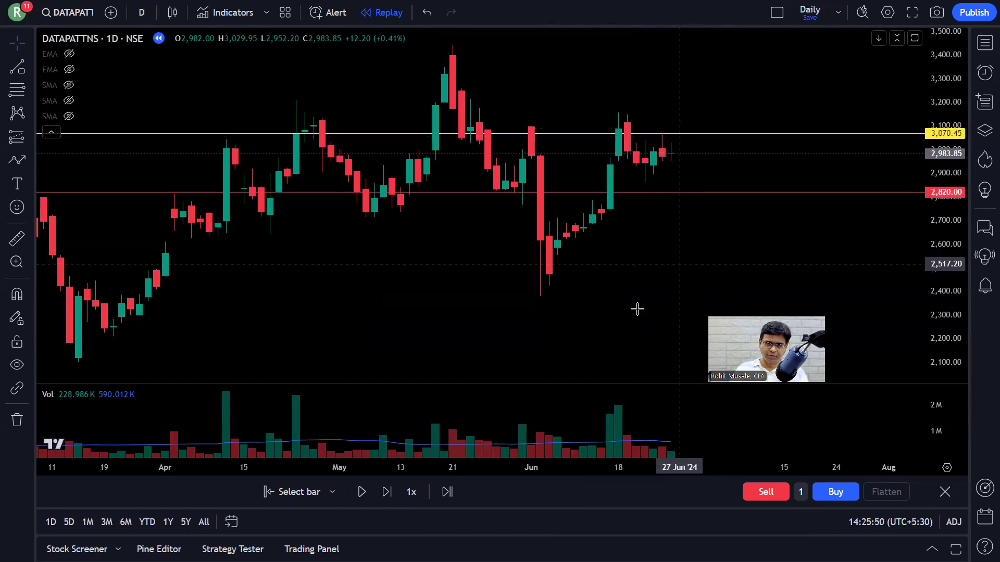
# Advance the replay seven daily bars to a 3,390.40 close above resistance, then exit replay.
pyautogui.click(381, 497)
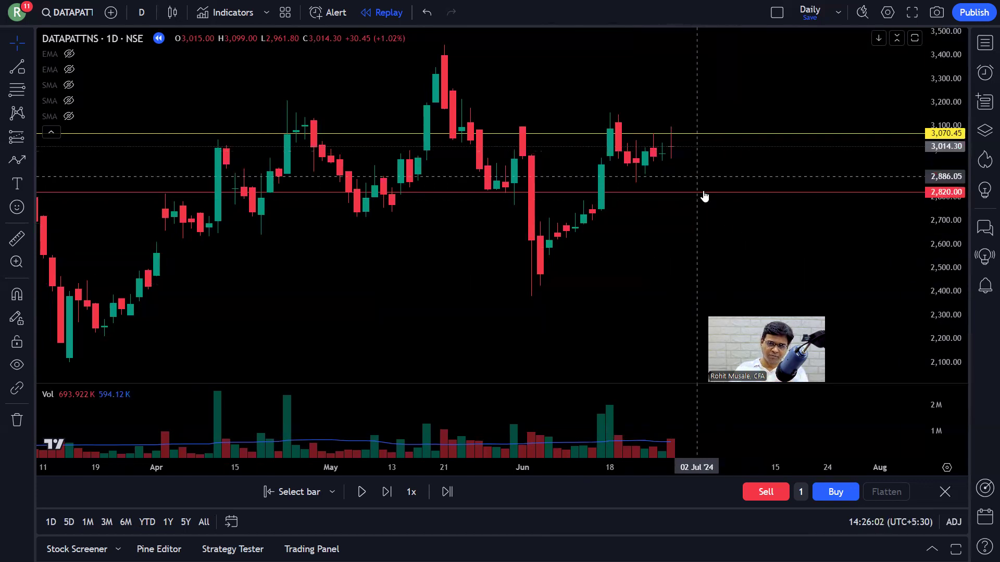
pyautogui.click(393, 496)
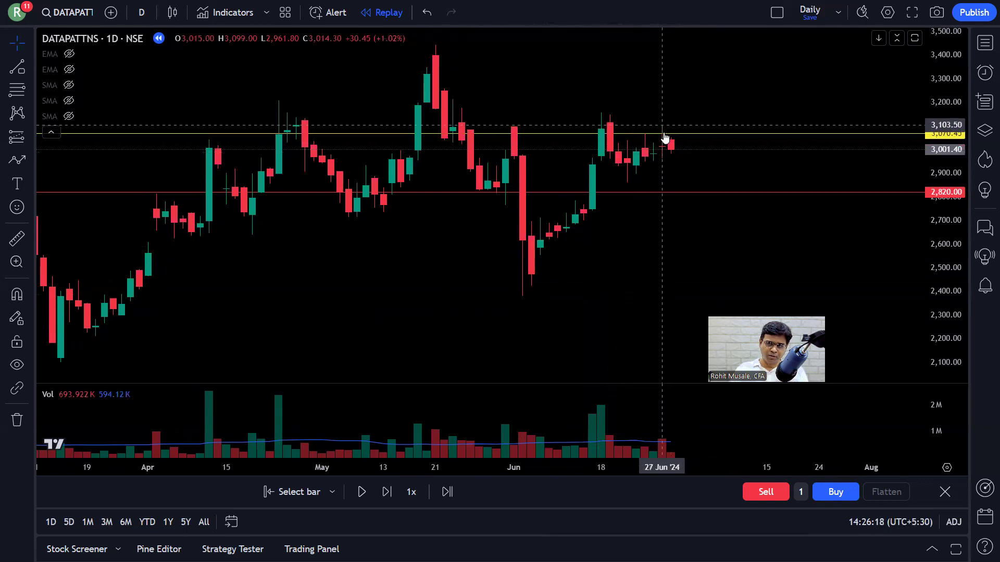
pyautogui.click(387, 492)
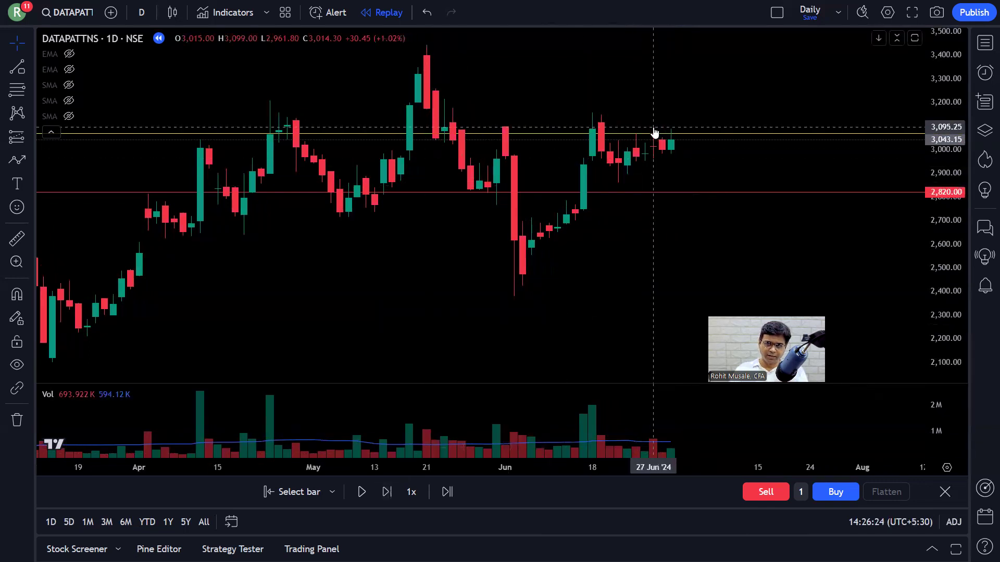
pyautogui.click(387, 492)
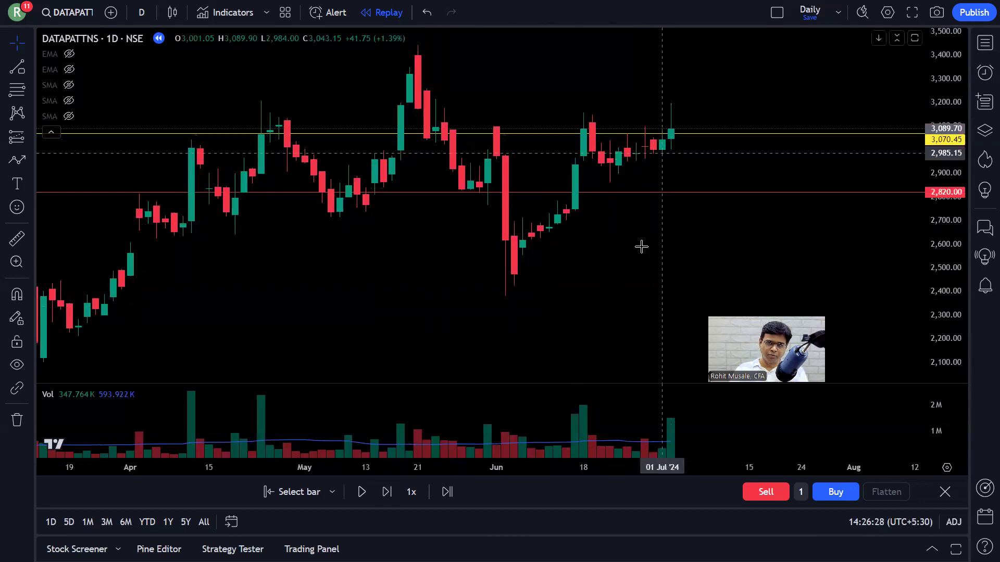
pyautogui.click(387, 493)
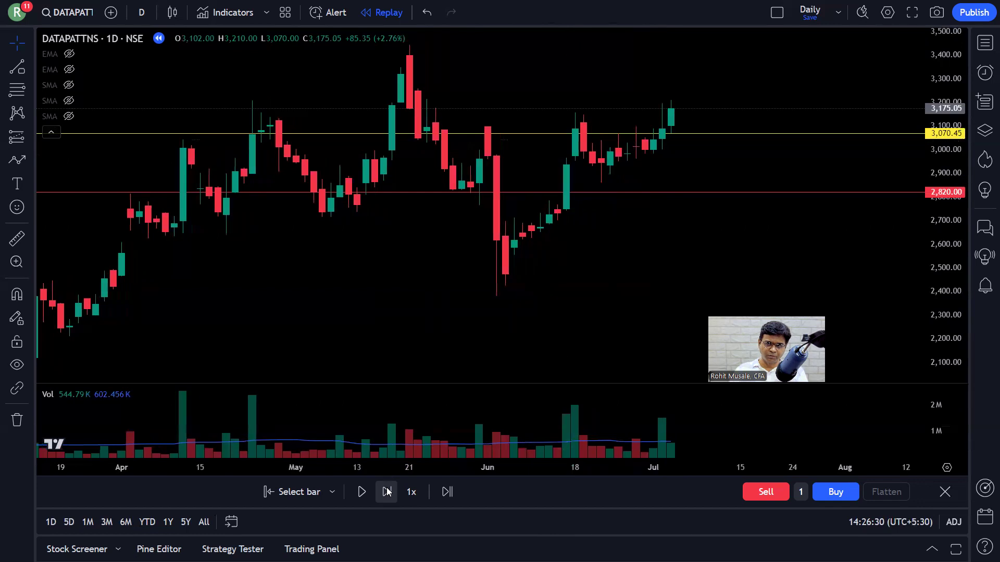
pyautogui.click(387, 492)
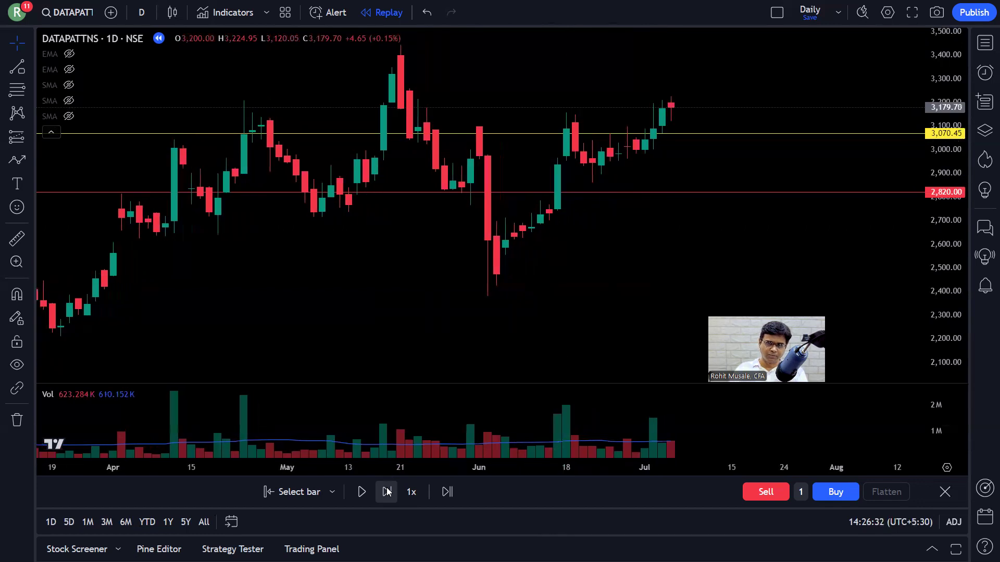
pyautogui.click(387, 492)
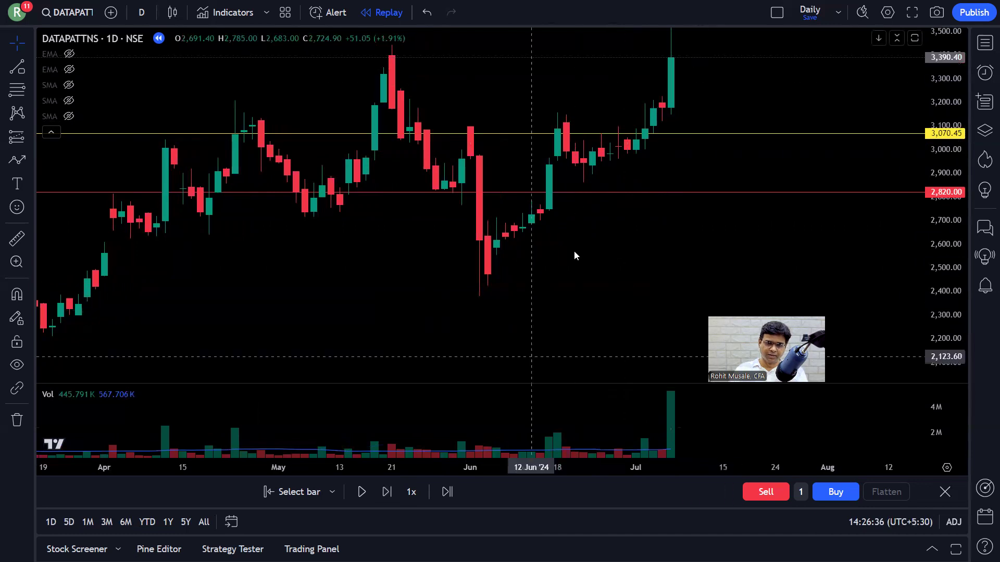
pyautogui.click(944, 492)
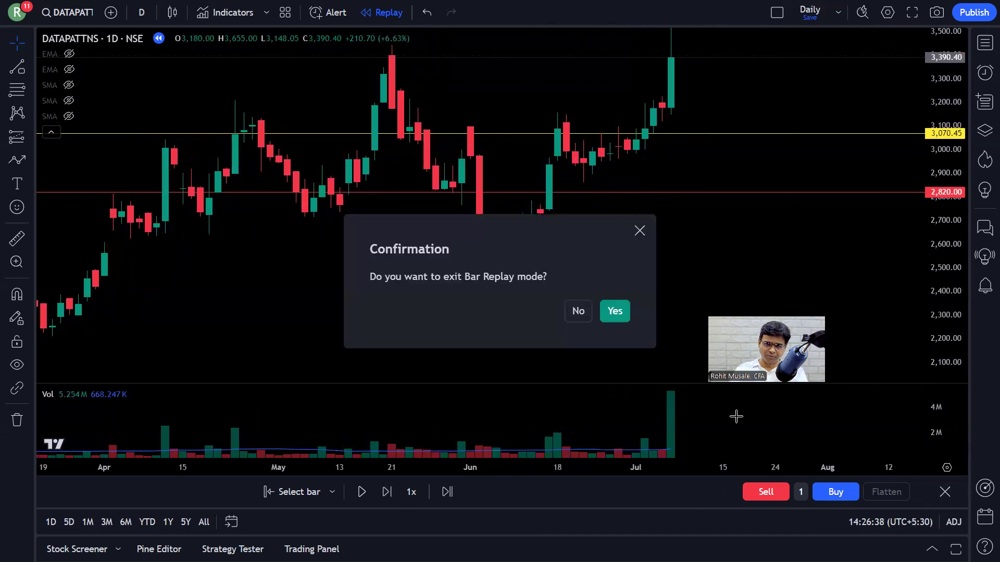
# Confirm leaving Bar Replay and pan the DATAPATTNS chart toward late June 2024.
pyautogui.click(615, 310)
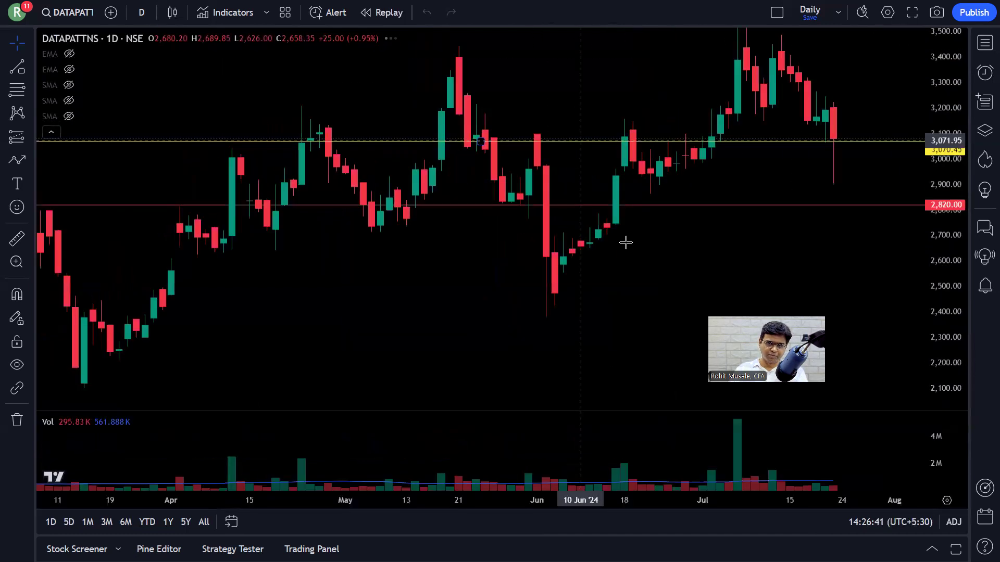
pyautogui.moveTo(712, 254); pyautogui.dragTo(589, 239)
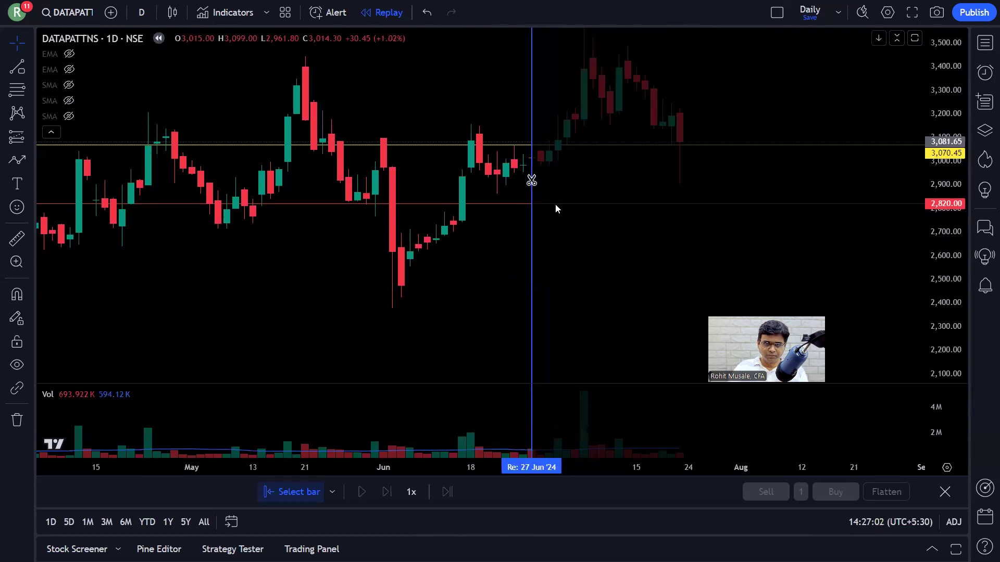
# Restart the replay at a late-June bar and shift the chart to show prices up to 3,600.
pyautogui.moveTo(632, 284); pyautogui.dragTo(426, 259)
pyautogui.click(17, 89)
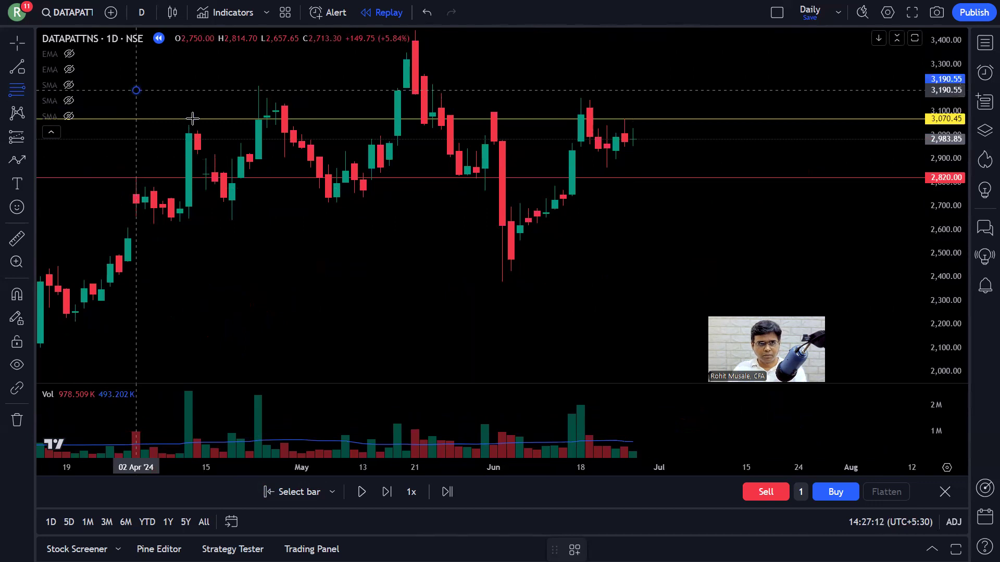
pyautogui.press('Escape')
pyautogui.moveTo(668, 89); pyautogui.dragTo(668, 143)
pyautogui.click(16, 90)
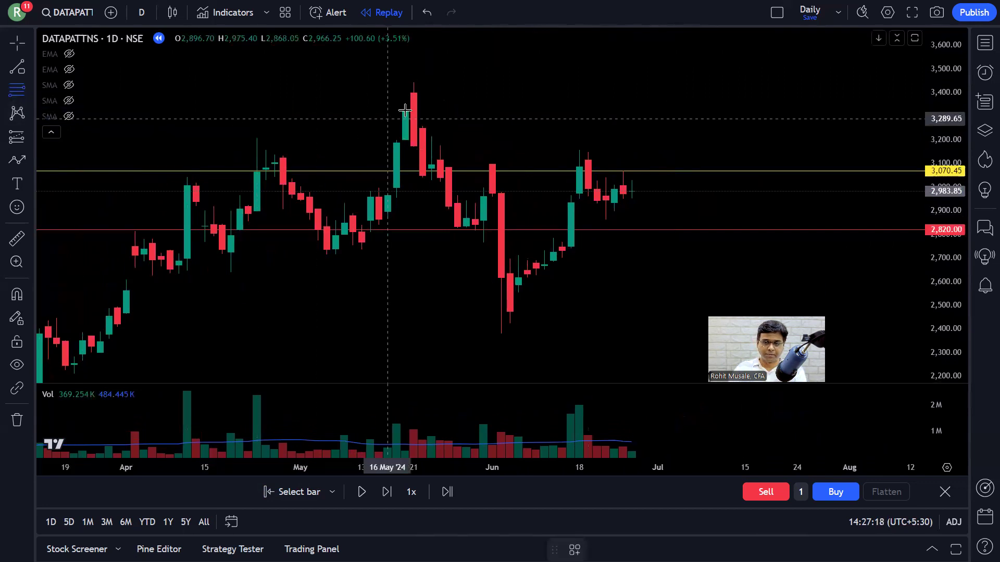
# Draw a long position box from the 18 May high (3,446.55) to 2,384.05 on 4 Jul, and show prices as bars.
pyautogui.click(404, 81)
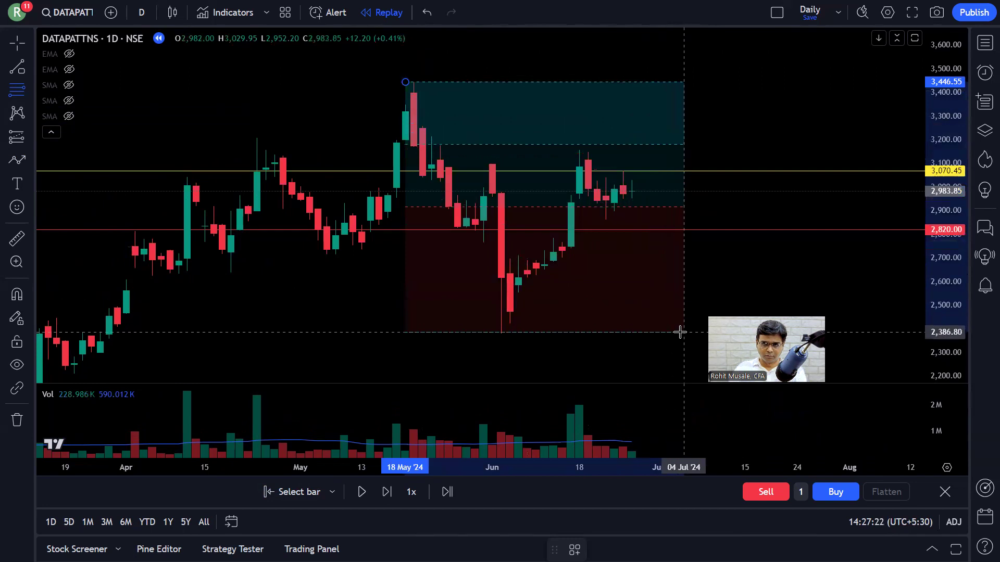
pyautogui.click(683, 333)
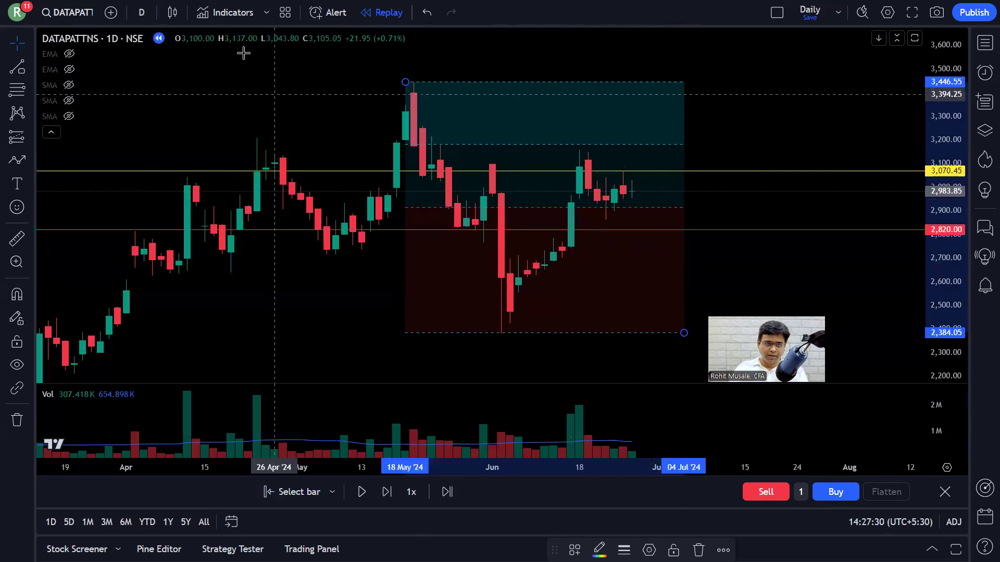
pyautogui.click(173, 14)
pyautogui.click(179, 19)
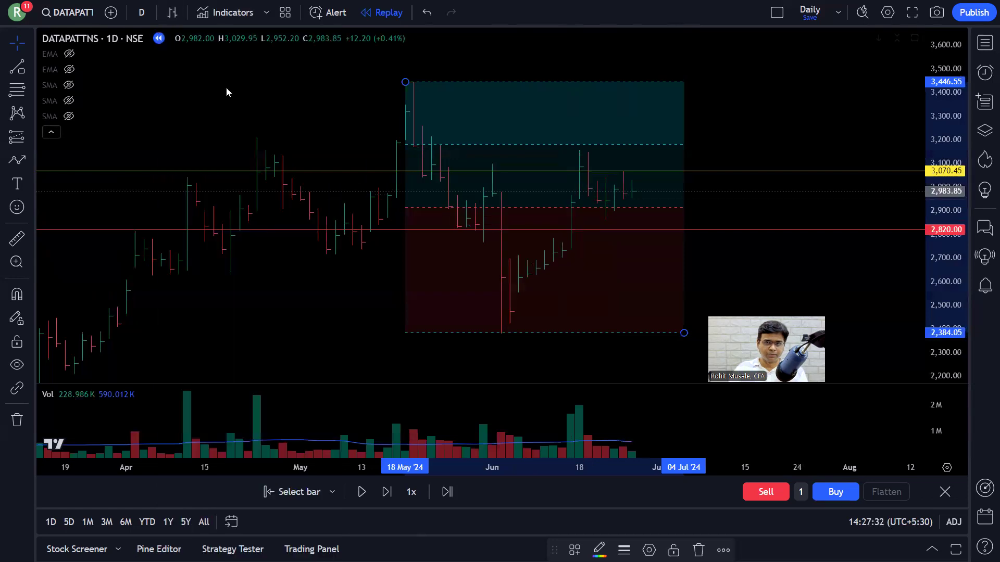
pyautogui.hotkey('alt', 'h')
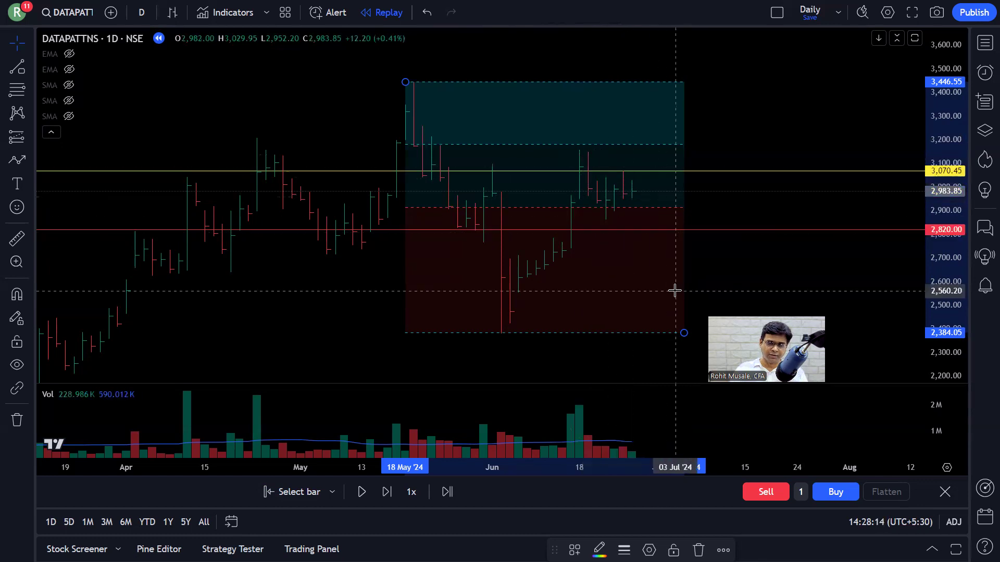
pyautogui.scroll(1, 675, 291)
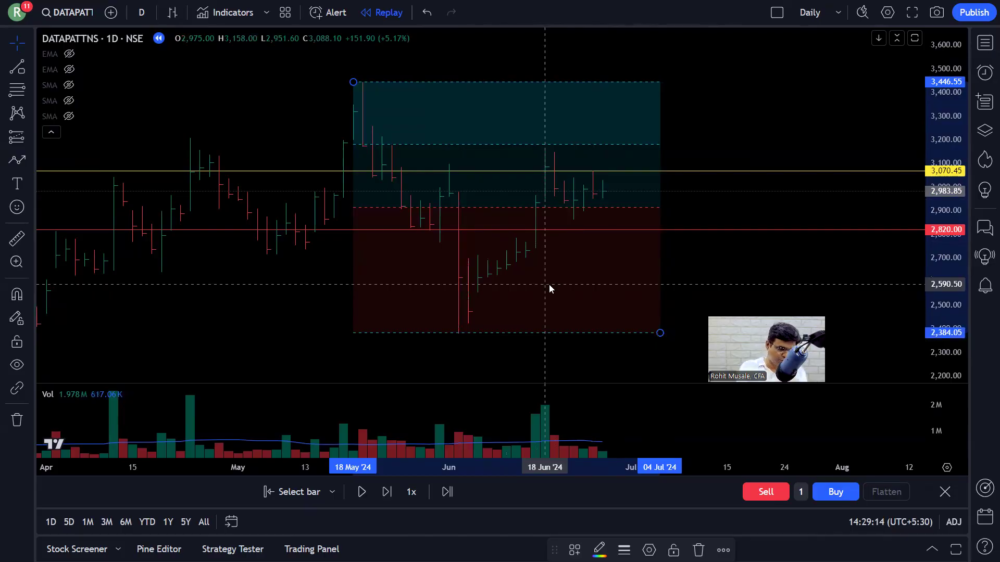
pyautogui.write('VESUVI')
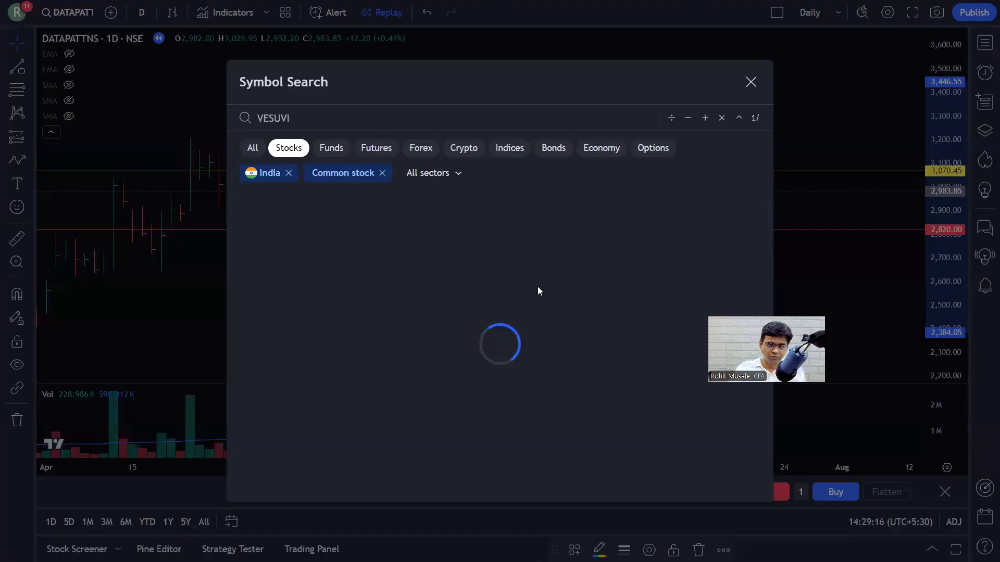
# Load VESUVIUS and draw a long position box from 7 Jun to 31 Jul, 5,746.90 to 4,994.65.
pyautogui.click(462, 200)
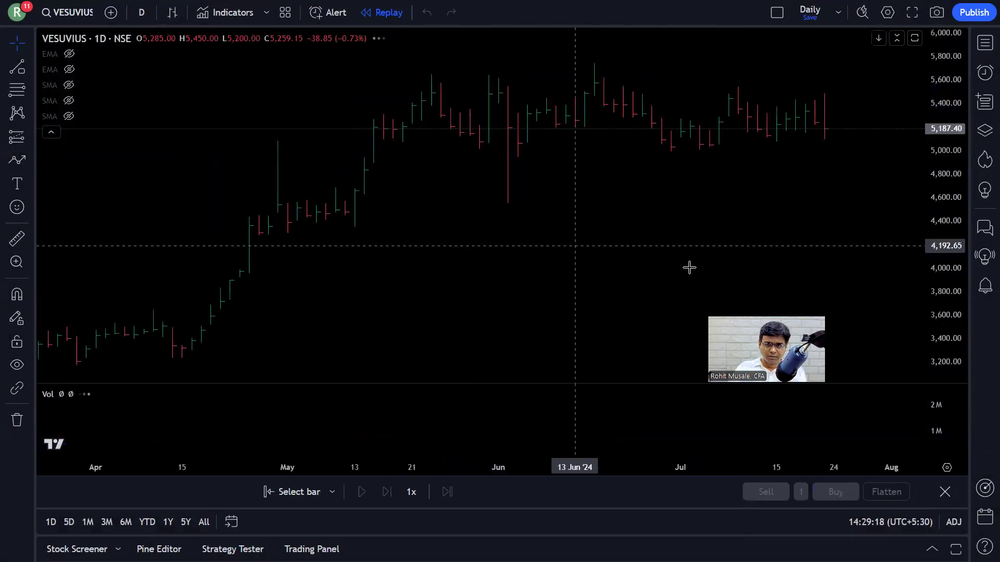
pyautogui.moveTo(708, 245); pyautogui.dragTo(395, 194)
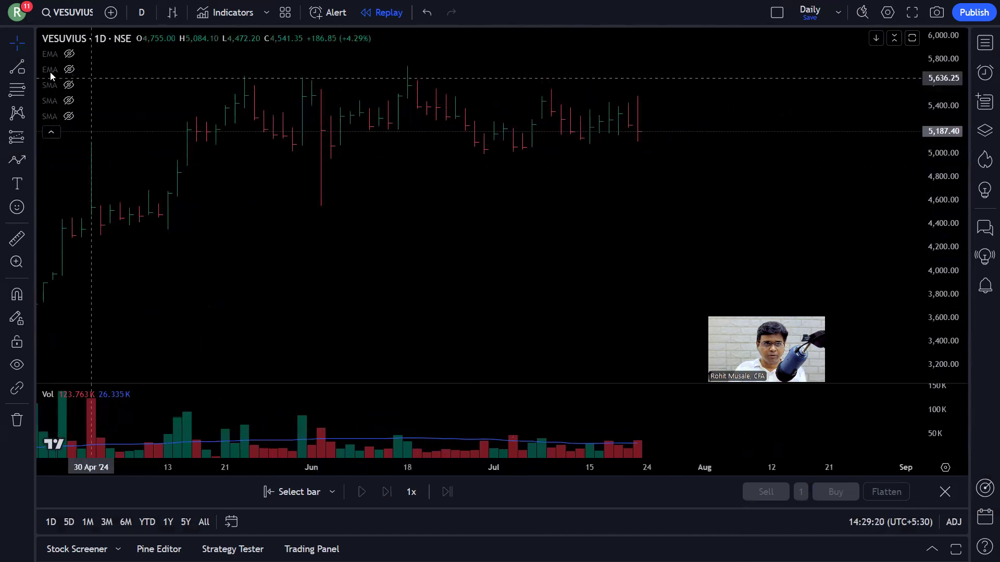
pyautogui.click(17, 90)
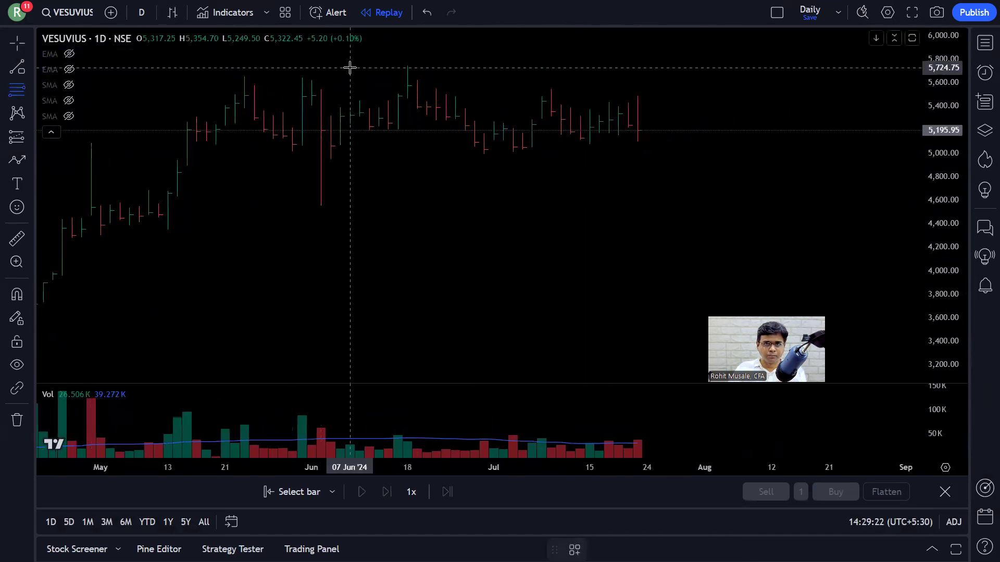
pyautogui.moveTo(352, 65); pyautogui.dragTo(699, 153)
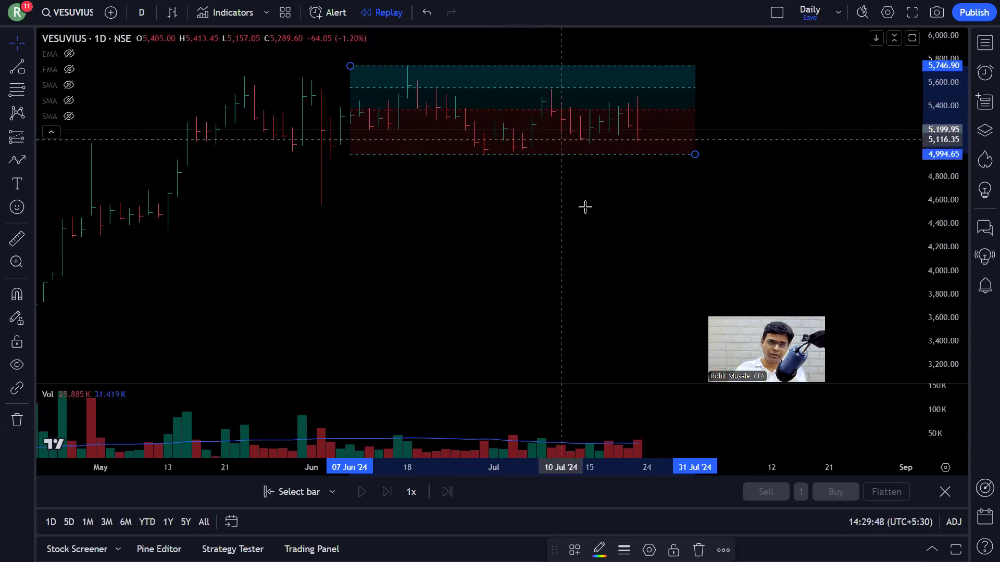
# Return to the DATAPATTNS chart by entering DATA in Symbol Search.
pyautogui.write('DATA')
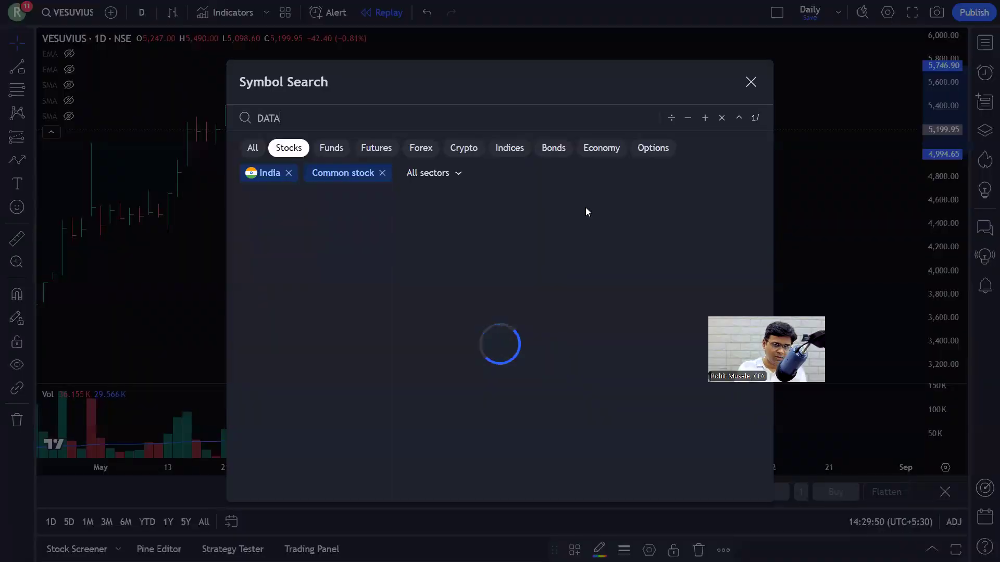
pyautogui.press('Return')
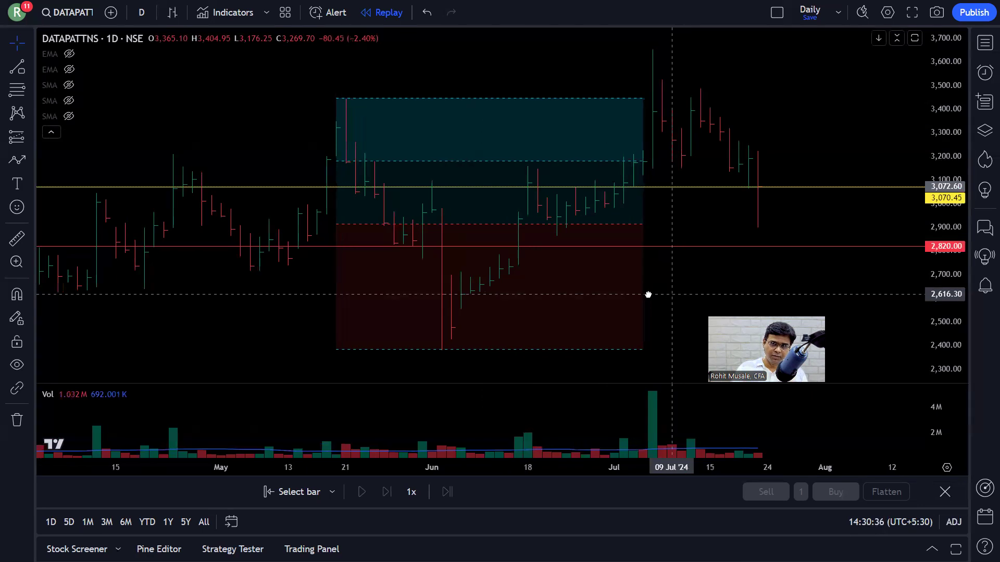
pyautogui.moveTo(647, 295); pyautogui.dragTo(632, 268)
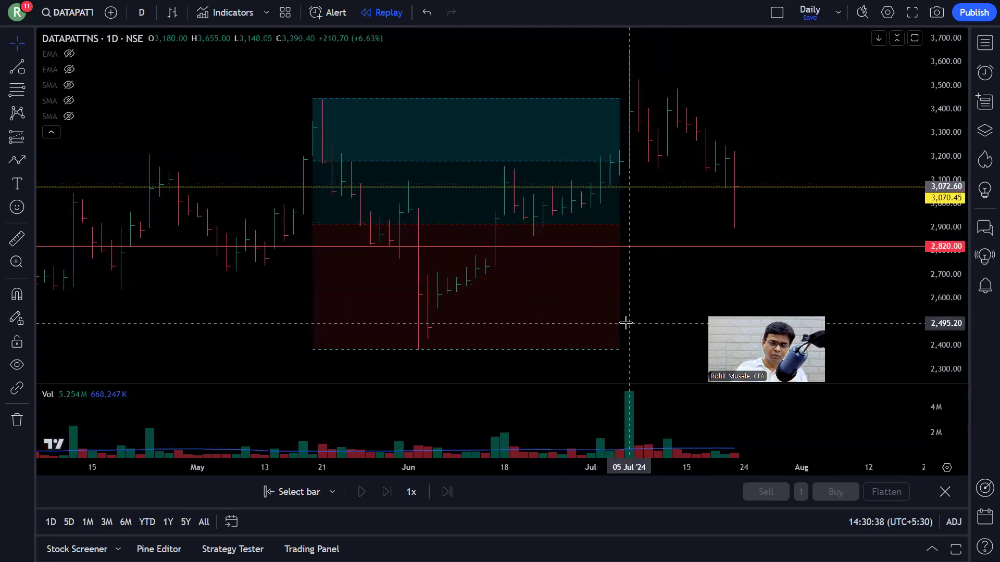